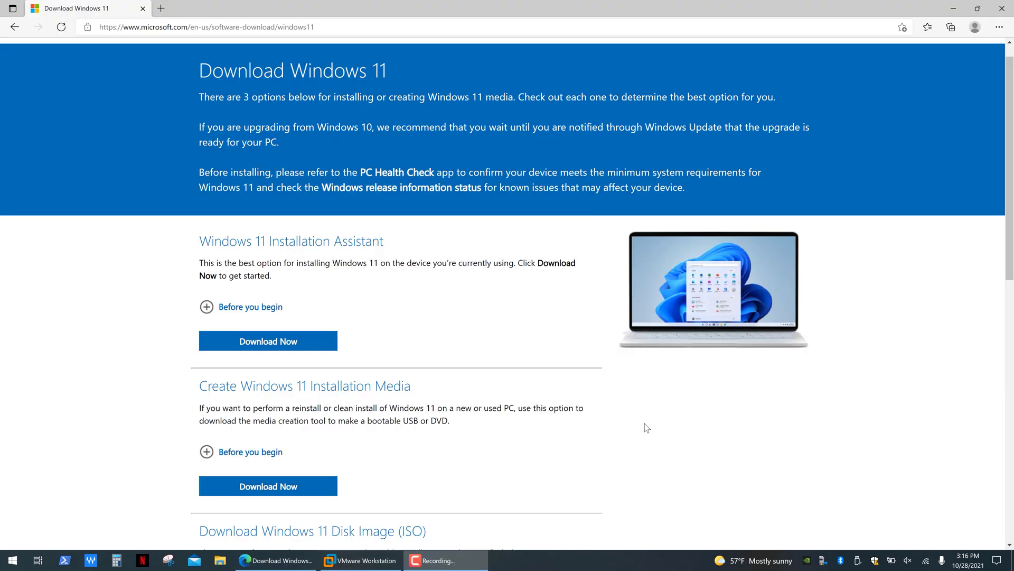
pyautogui.scroll(-4, 645, 426)
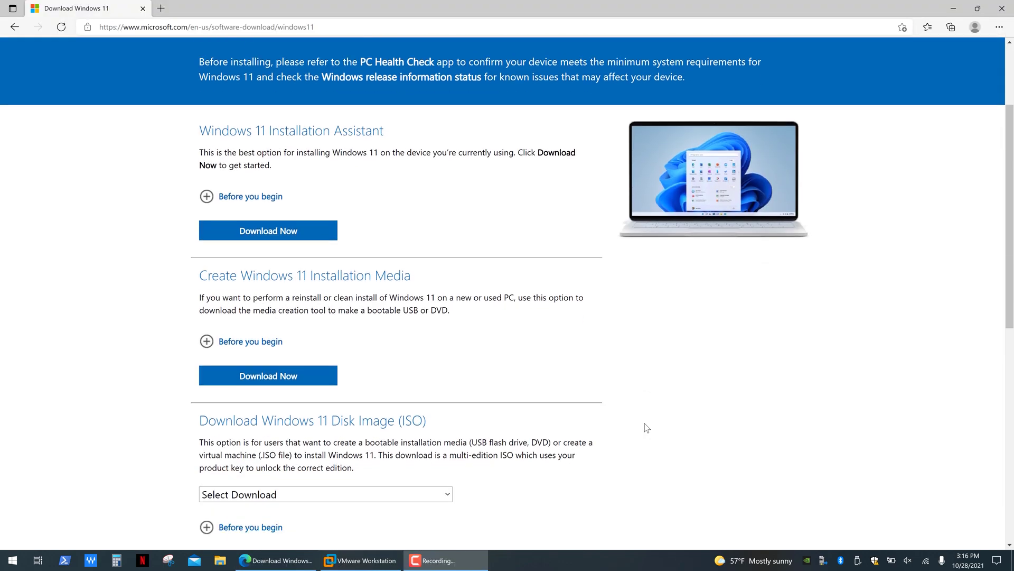
# Select the Windows 11 edition under Download Windows 11 Disk Image (ISO) and request it.
pyautogui.moveTo(163, 231); pyautogui.dragTo(470, 227)
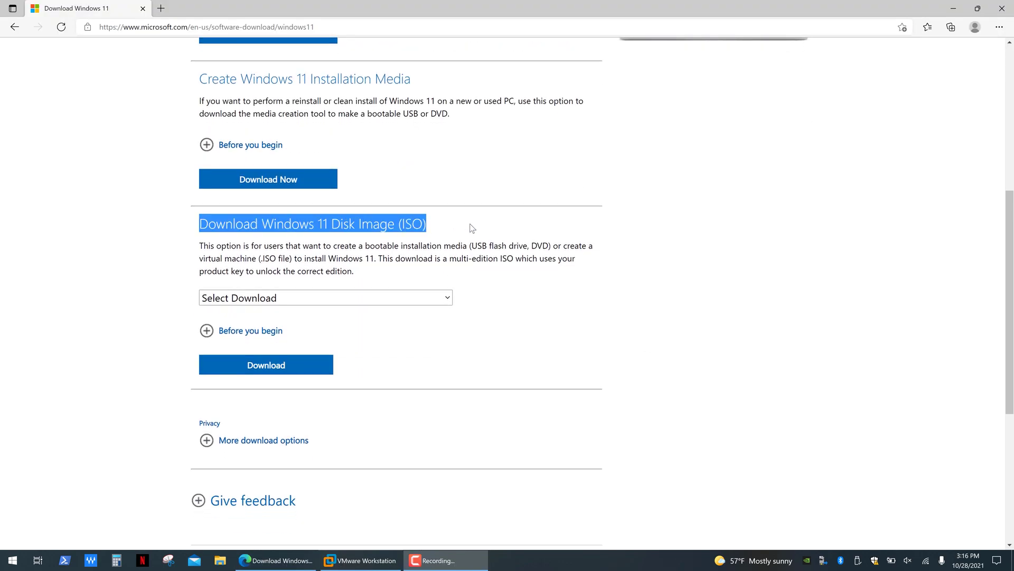
pyautogui.click(448, 298)
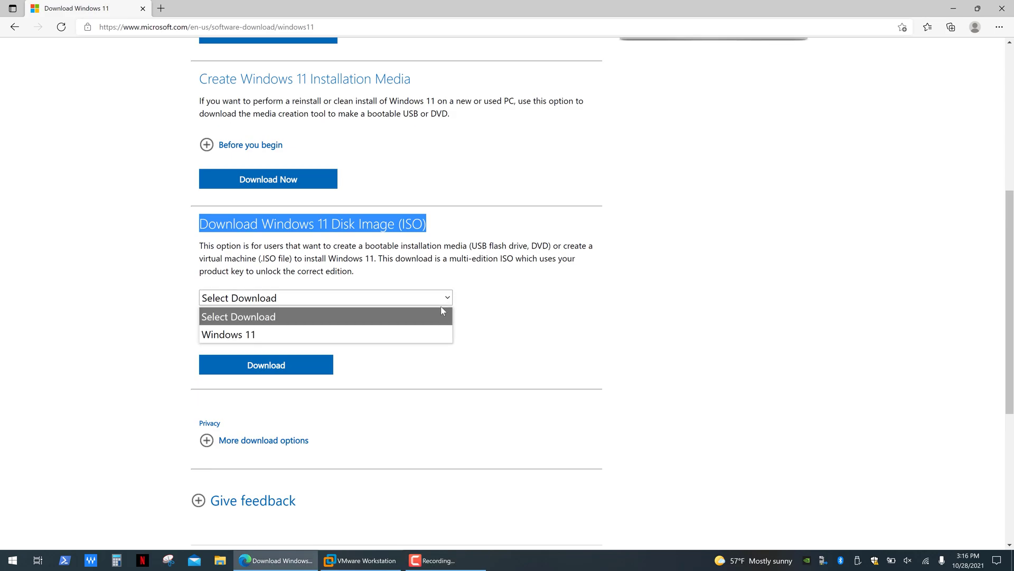
pyautogui.click(426, 335)
pyautogui.click(327, 367)
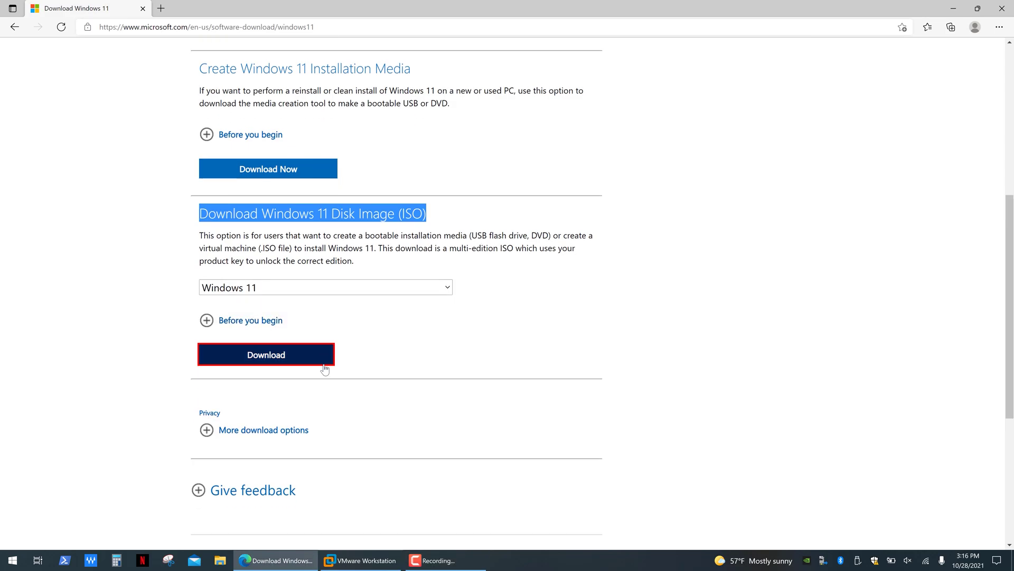
pyautogui.scroll(-3, 325, 369)
# Confirm English as the product language and start the 64-bit download.
pyautogui.click(377, 306)
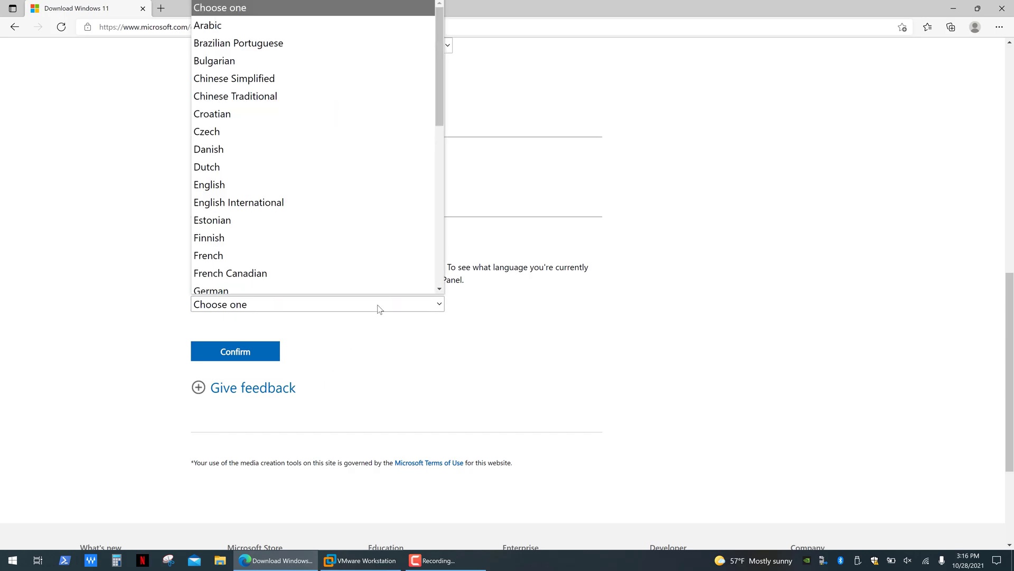
pyautogui.click(384, 179)
pyautogui.click(269, 361)
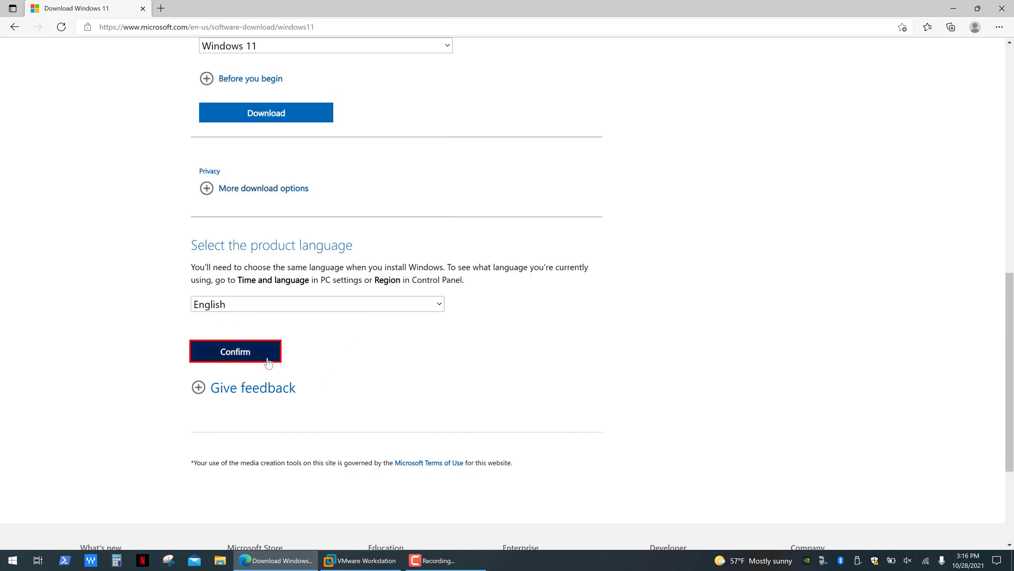
pyautogui.click(351, 129)
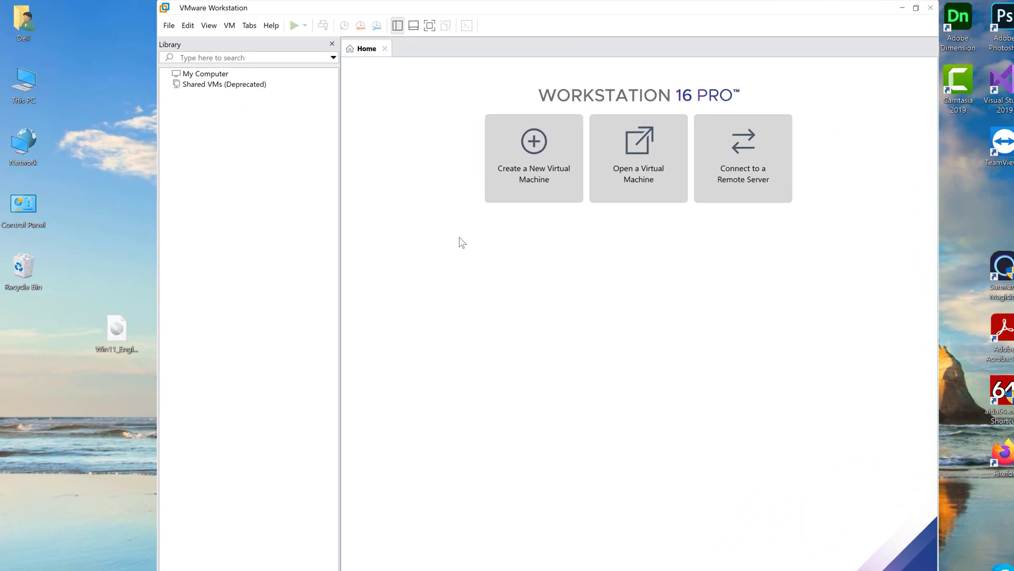
# Start a Custom new virtual machine keeping Workstation 16.x compatibility.
pyautogui.click(170, 28)
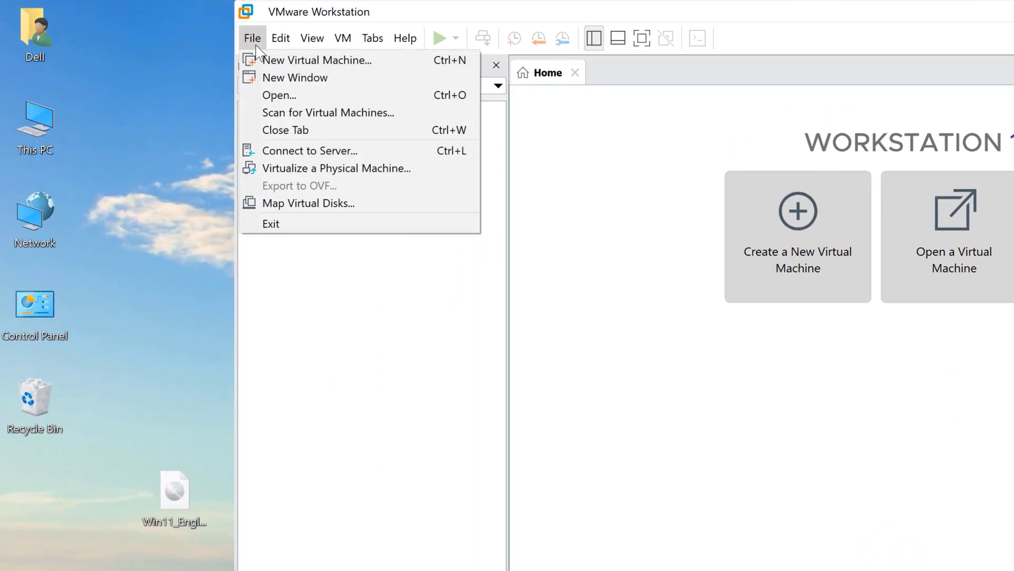
pyautogui.click(382, 64)
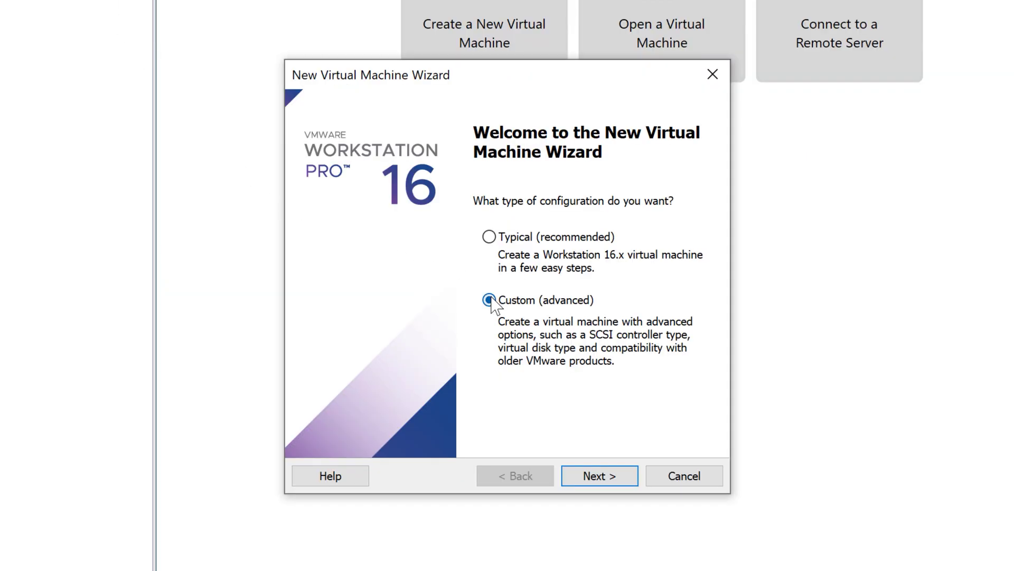
pyautogui.click(622, 484)
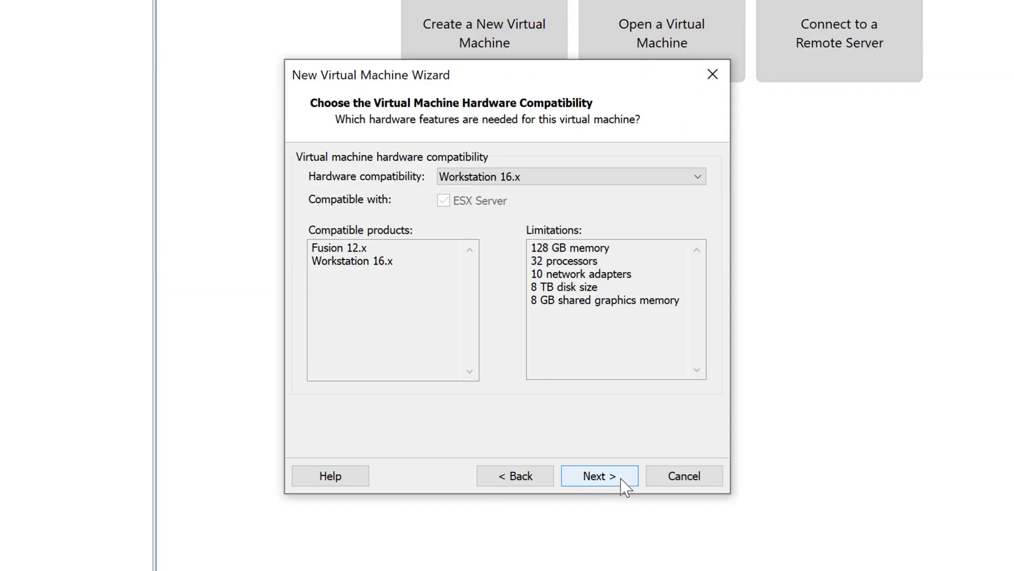
pyautogui.click(624, 484)
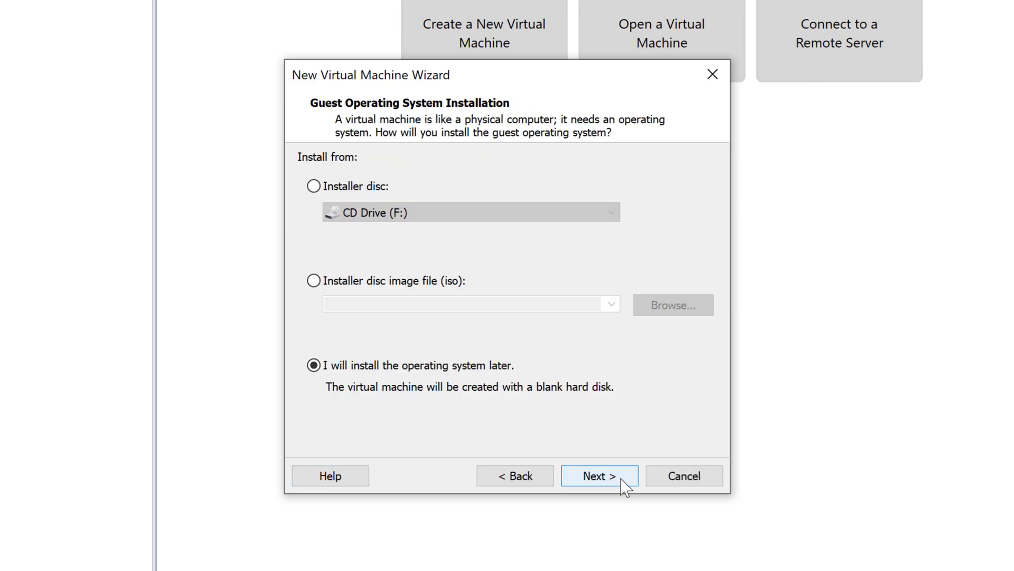
# Use Win11_English_x64.iso from the Desktop as the installer disc image.
pyautogui.click(336, 280)
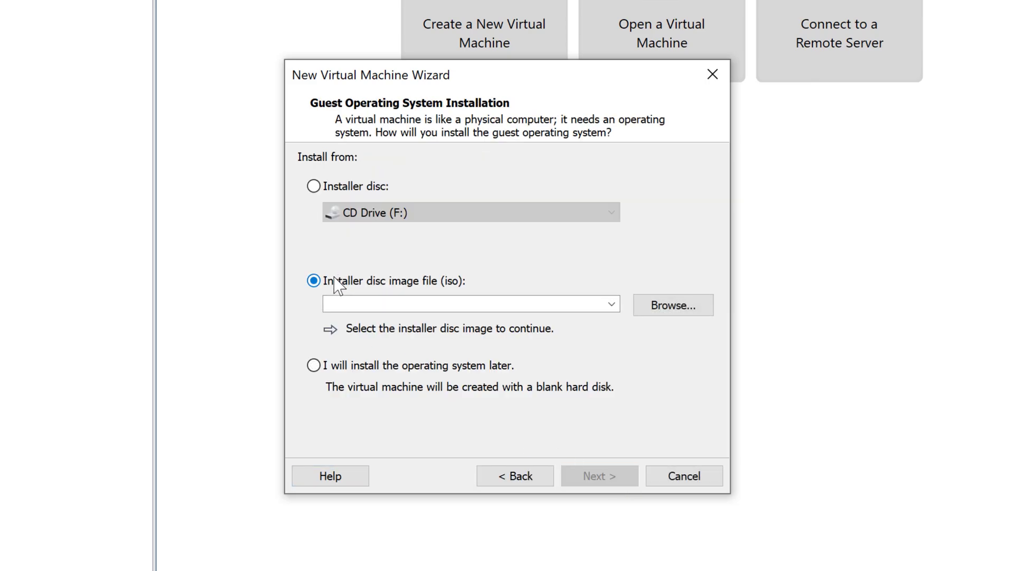
pyautogui.click(660, 311)
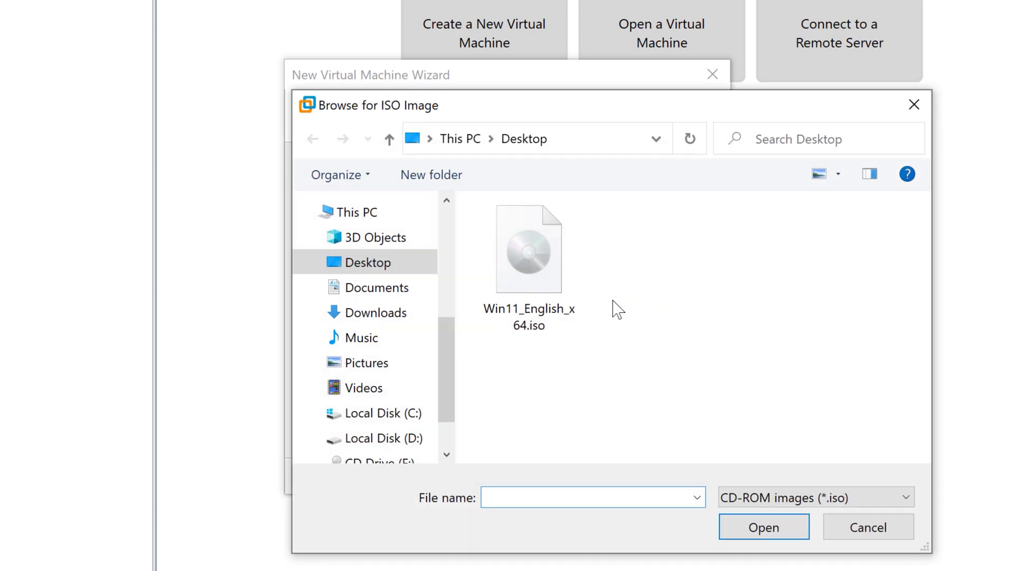
pyautogui.doubleClick(548, 268)
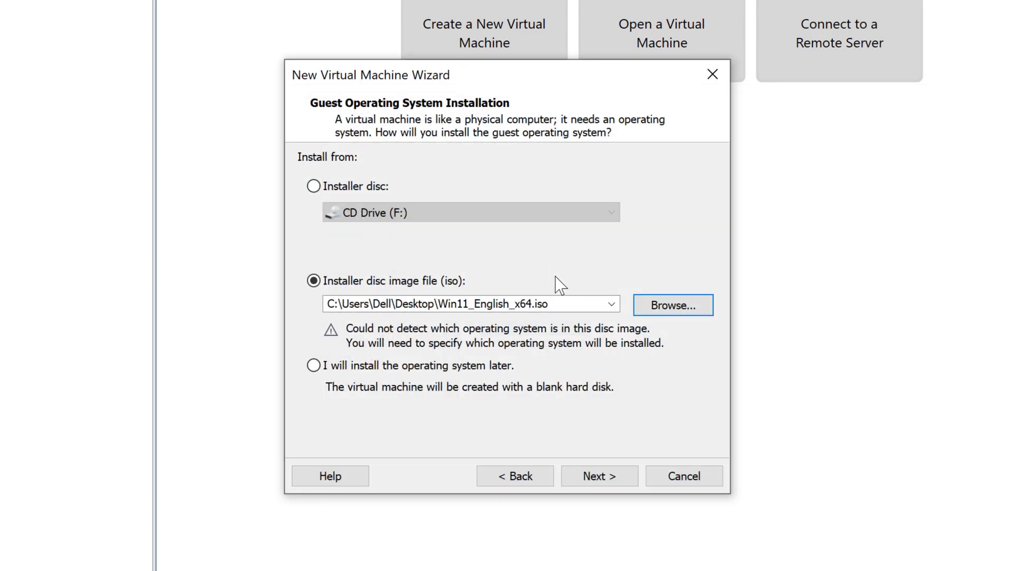
# Keep Microsoft Windows as guest OS and rename the VM to Windows 11 x64.
pyautogui.click(604, 478)
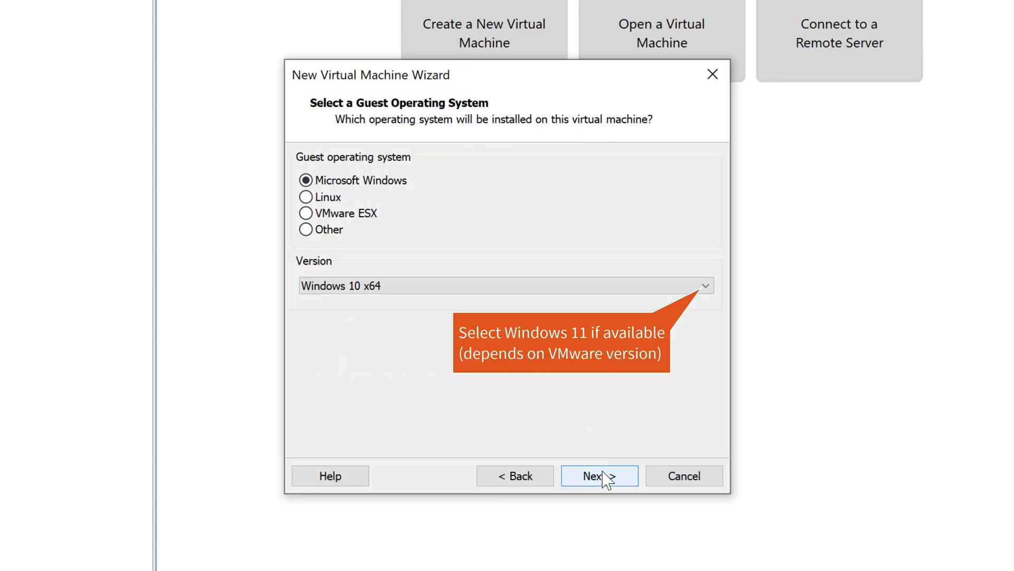
pyautogui.click(607, 476)
pyautogui.click(365, 184)
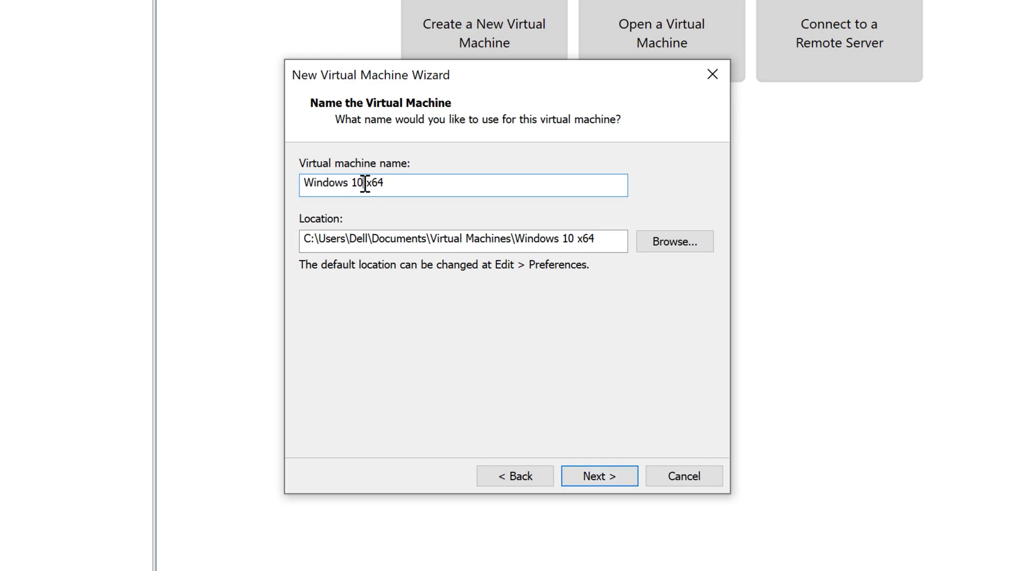
pyautogui.press('BackSpace')
pyautogui.write('1')
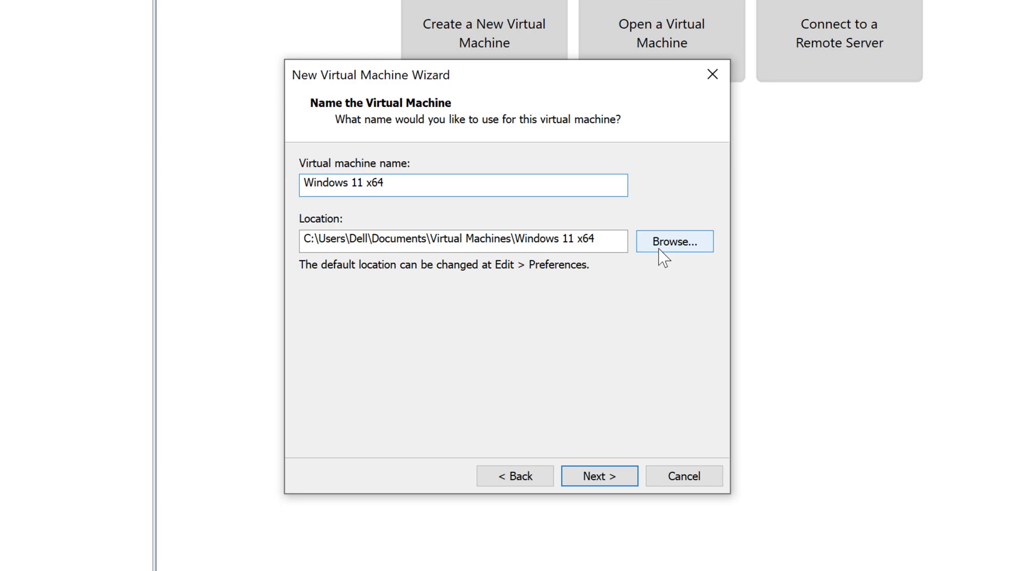
# Set the VM location to D:\Virtual Machines\Windows 11.
pyautogui.click(661, 252)
pyautogui.scroll(-2, 623, 288)
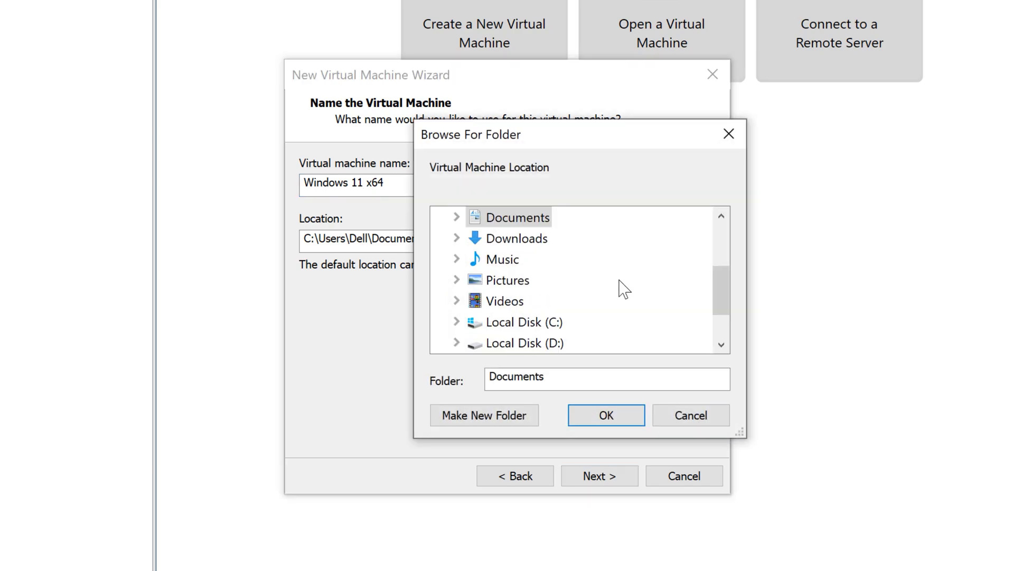
pyautogui.scroll(-1, 595, 295)
pyautogui.click(539, 281)
pyautogui.doubleClick(547, 280)
pyautogui.doubleClick(565, 292)
pyautogui.click(571, 285)
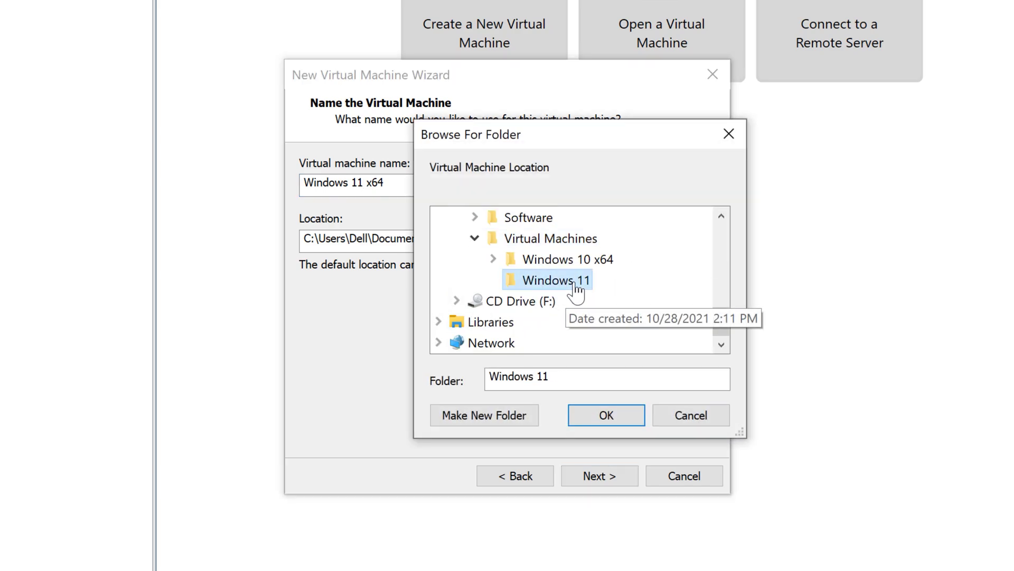
pyautogui.click(618, 416)
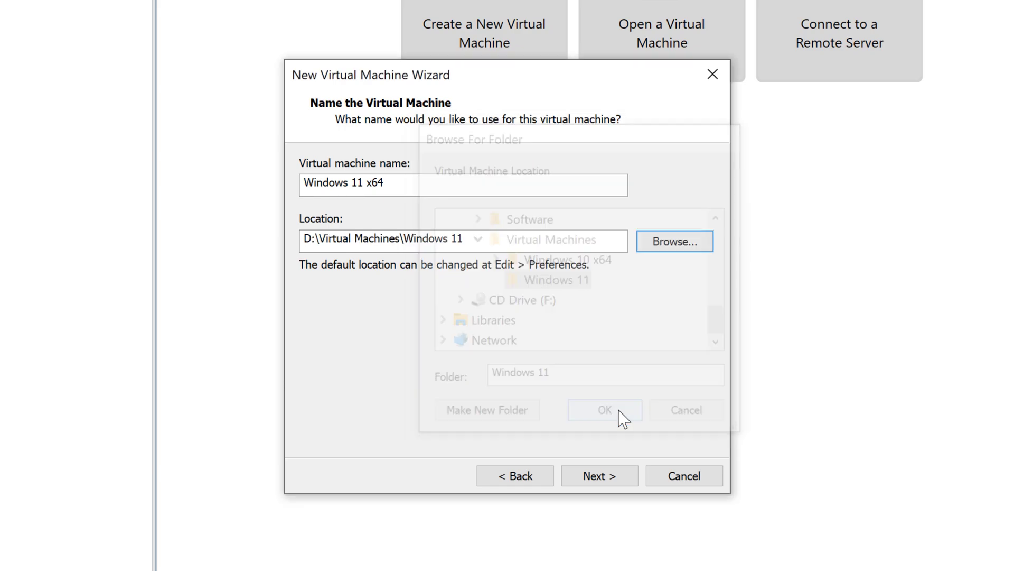
# Enable Secure Boot on the UEFI firmware page.
pyautogui.click(612, 478)
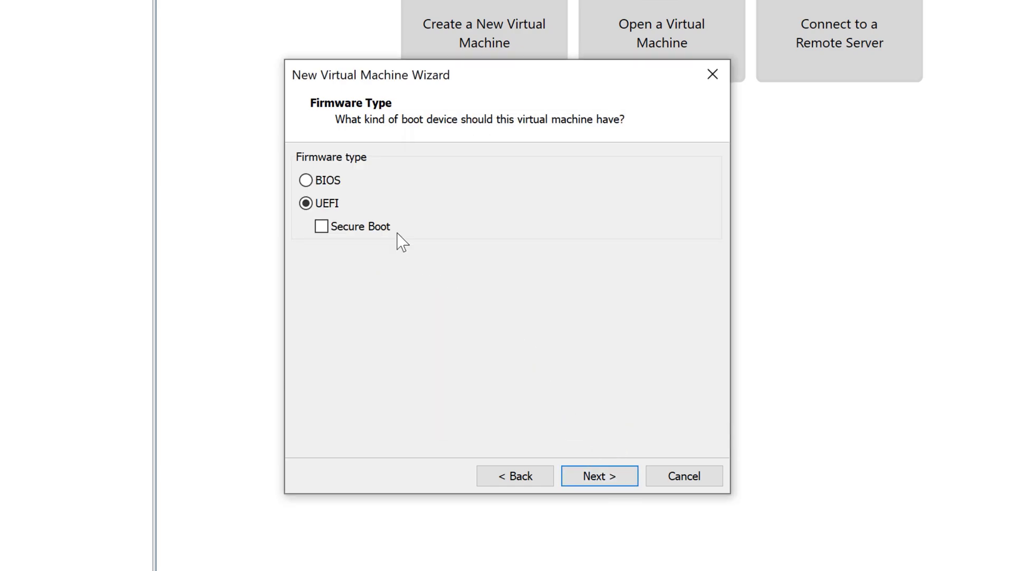
pyautogui.click(380, 231)
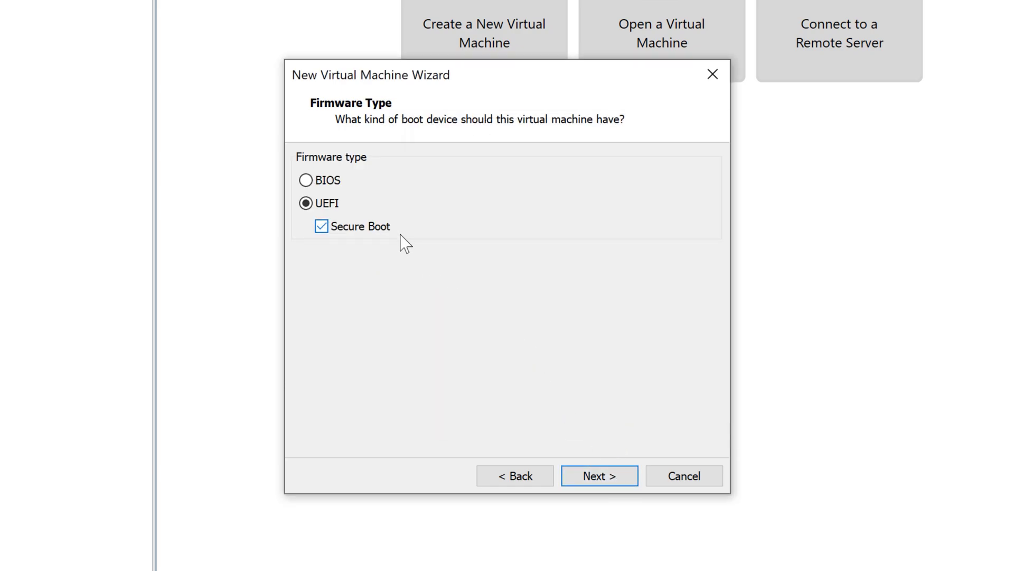
pyautogui.click(622, 478)
# Keep processor defaults and raise the VM memory to 8 GB.
pyautogui.click(623, 482)
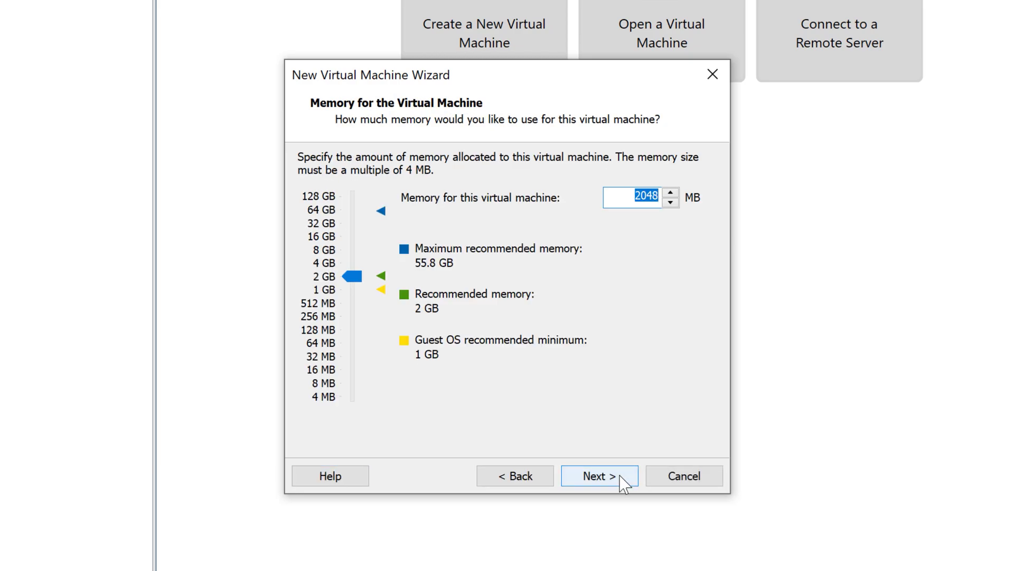
pyautogui.click(328, 263)
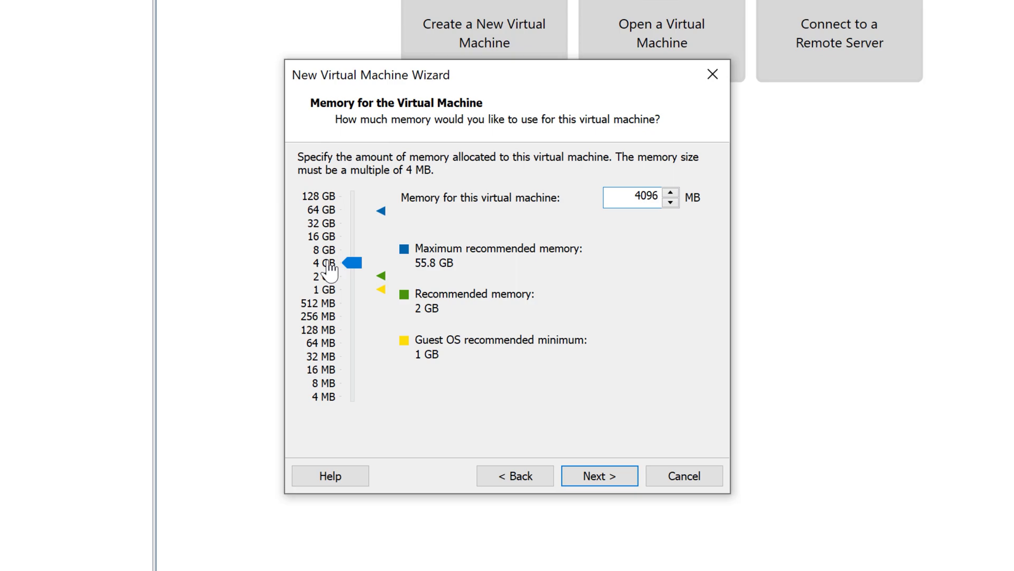
pyautogui.click(330, 253)
# Keep NAT networking, LSI Logic SAS, the default disk type and a new virtual disk.
pyautogui.click(631, 481)
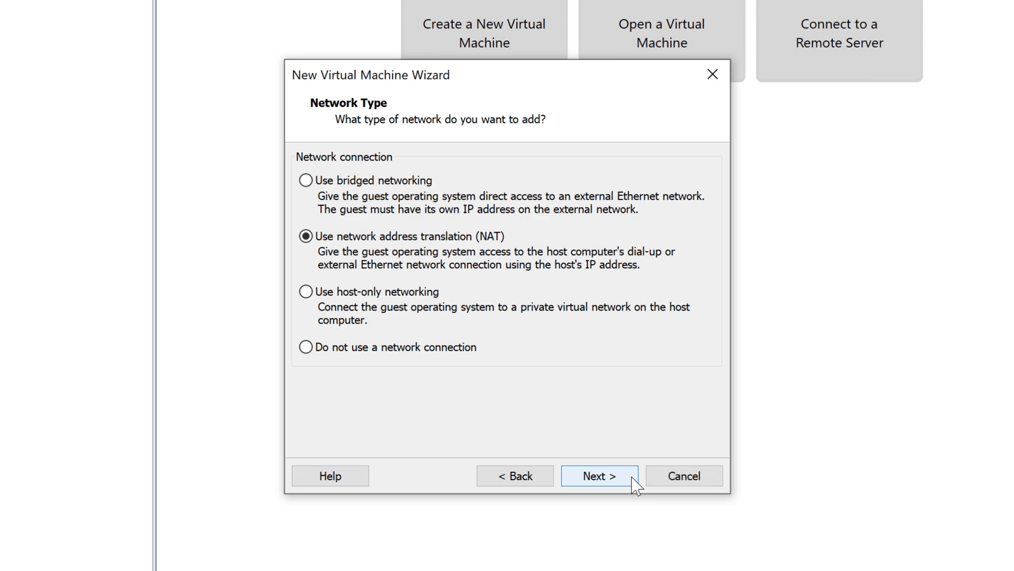
pyautogui.click(634, 477)
pyautogui.click(634, 478)
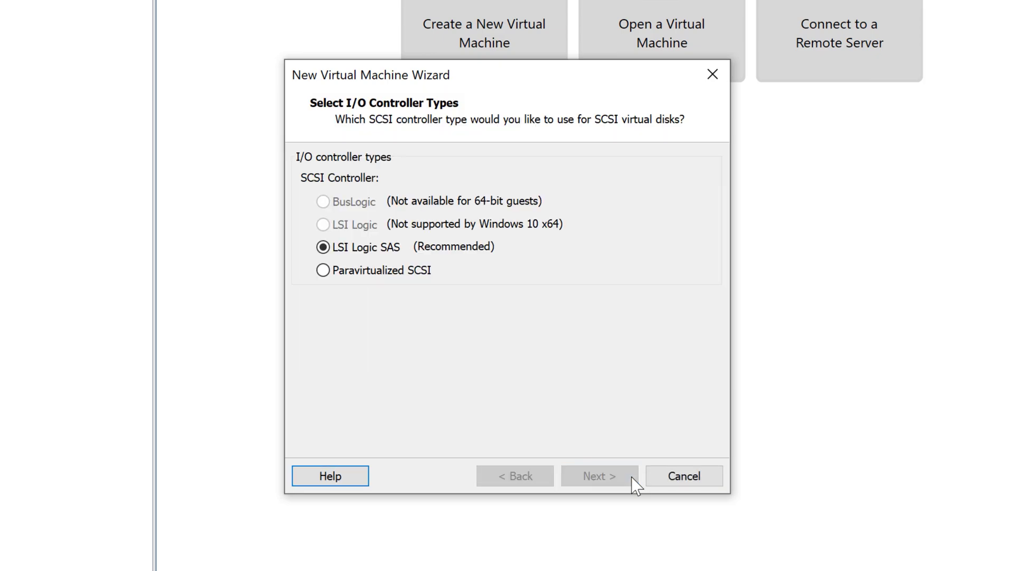
pyautogui.click(633, 481)
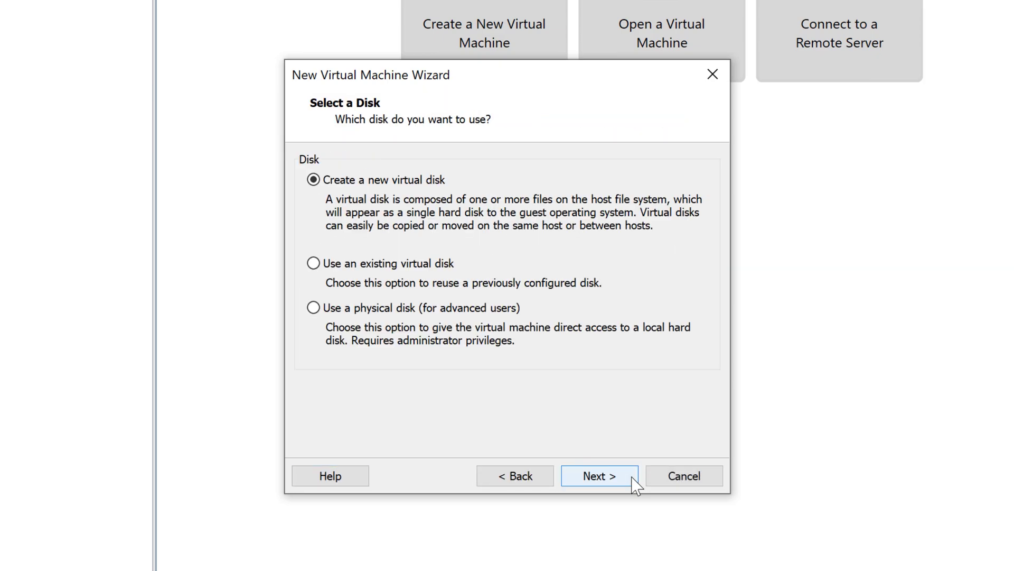
pyautogui.click(634, 481)
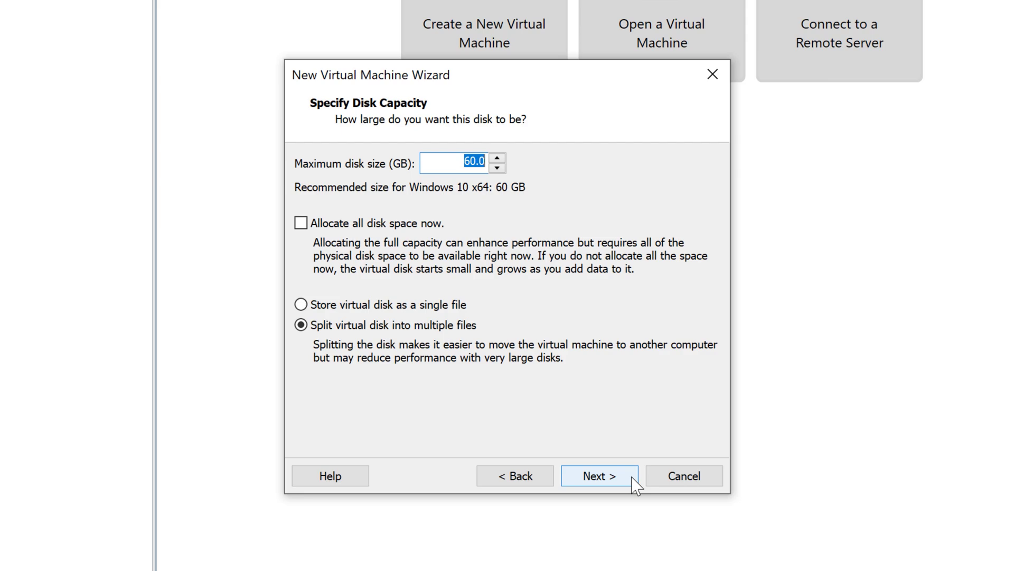
pyautogui.write('65')
# Accept the 65 GB disk size and default file name, and create the VM.
pyautogui.click(614, 485)
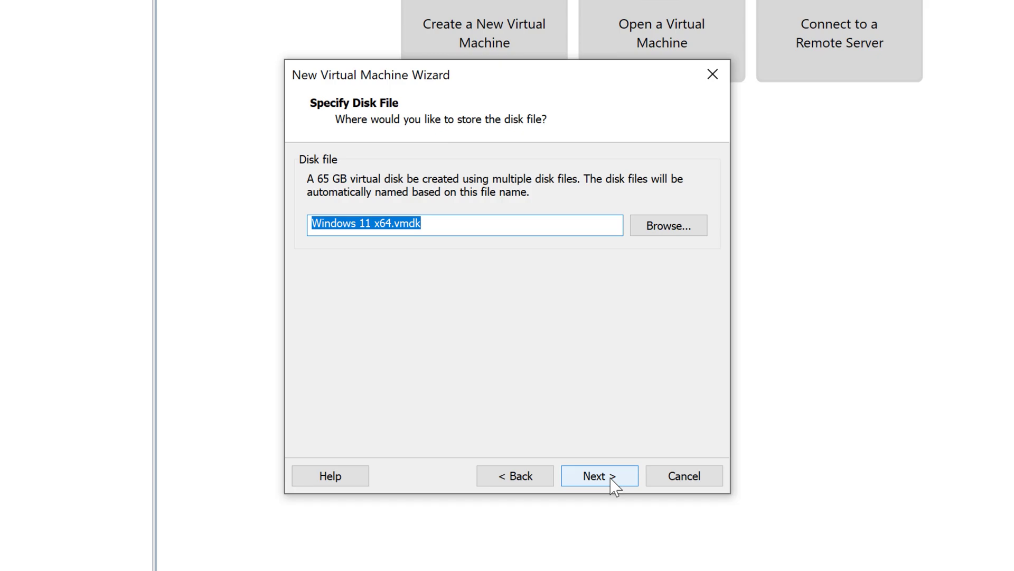
pyautogui.click(614, 485)
pyautogui.click(614, 485)
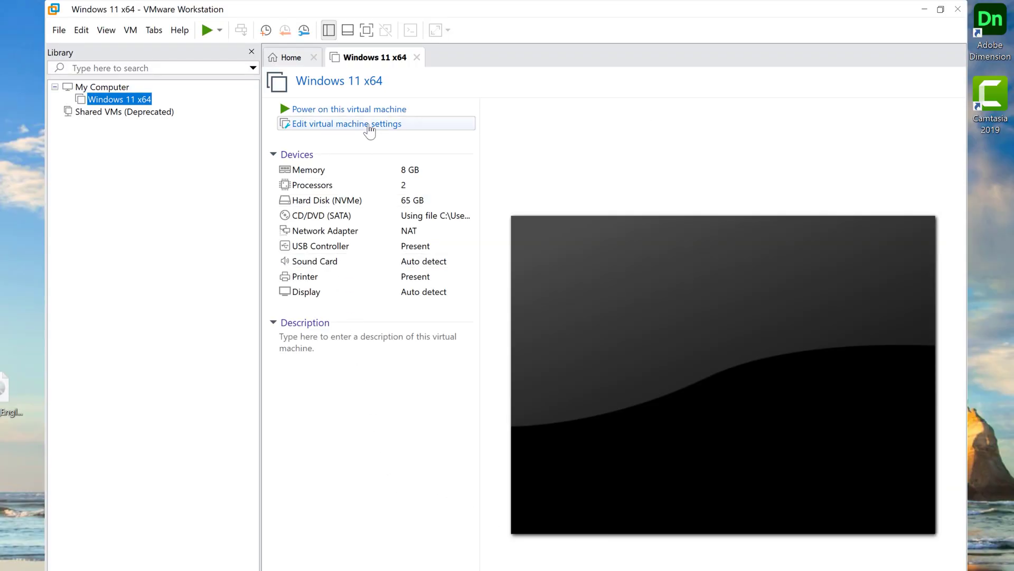
# Encrypt the VM with a password under Options > Access Control.
pyautogui.click(368, 125)
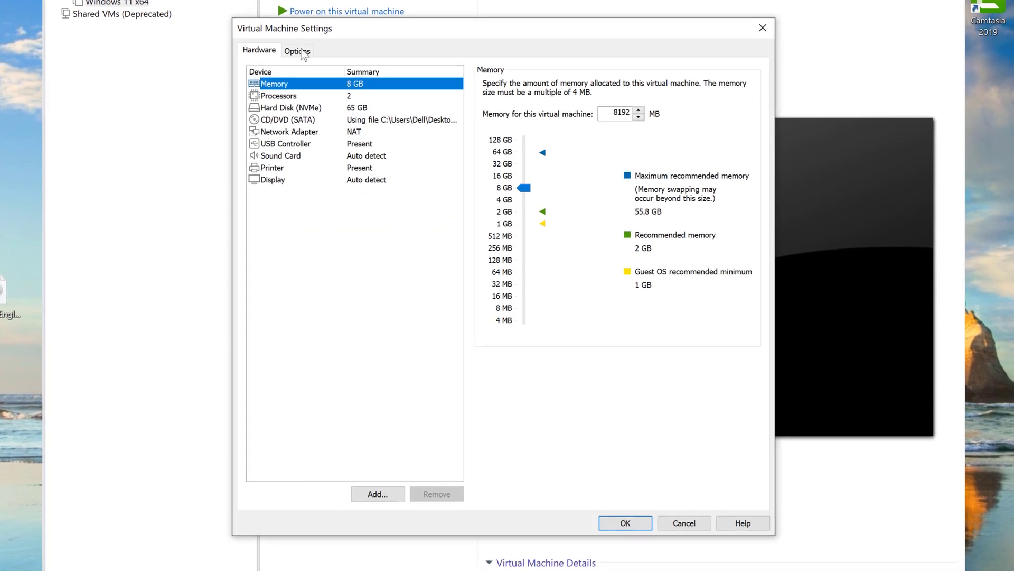
pyautogui.click(299, 52)
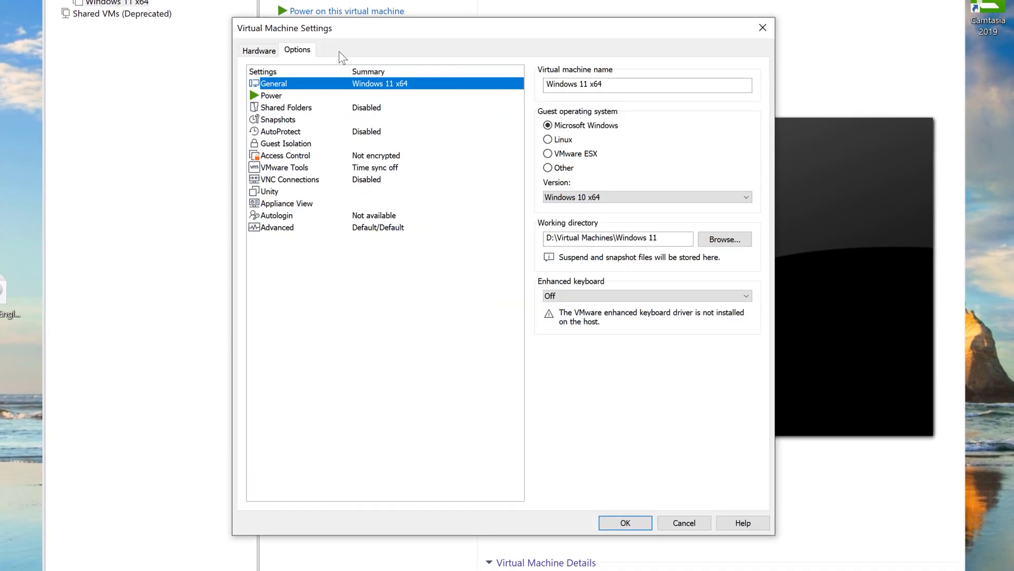
pyautogui.click(313, 159)
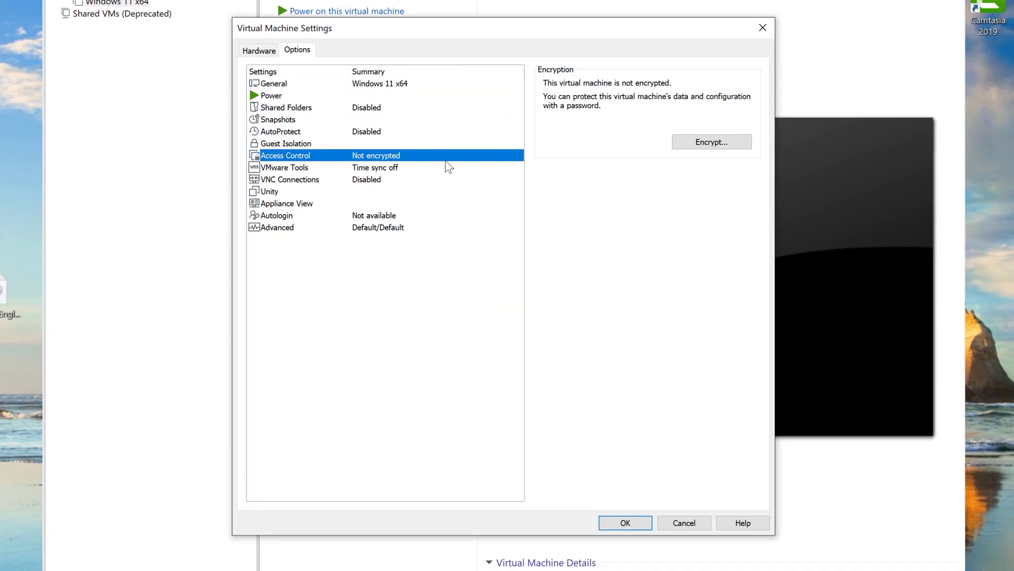
pyautogui.click(718, 147)
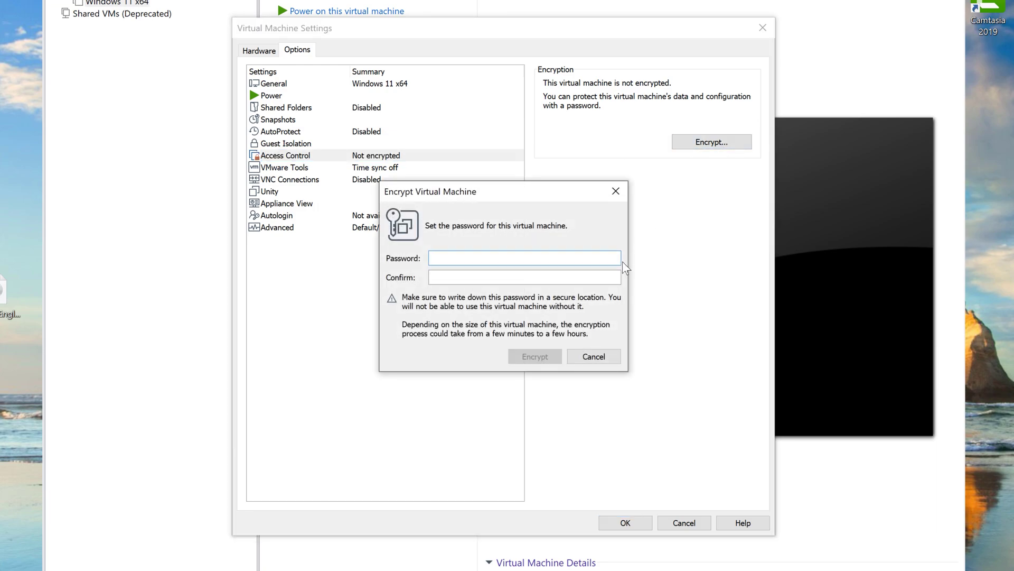
pyautogui.press('Tab')
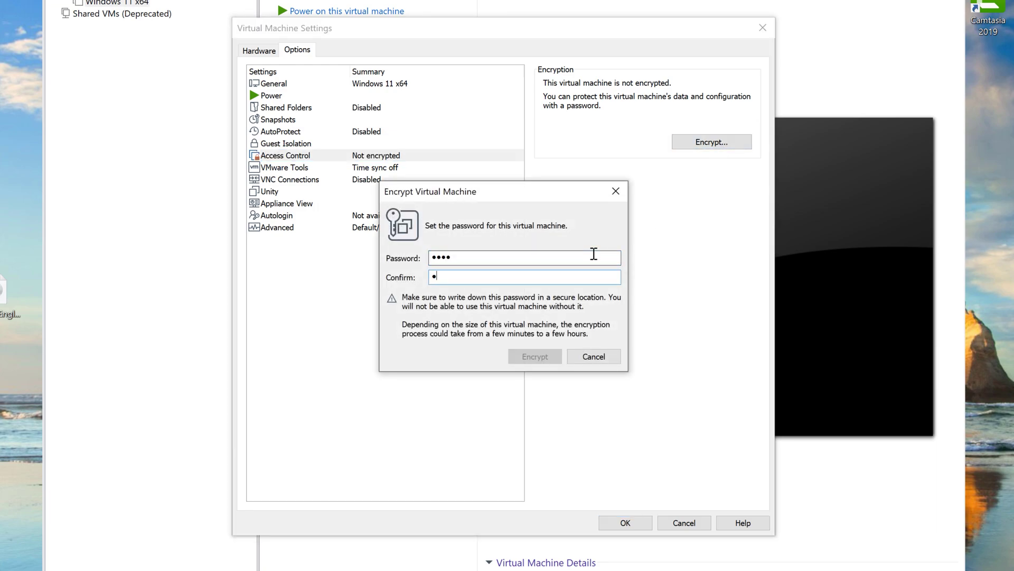
pyautogui.click(544, 357)
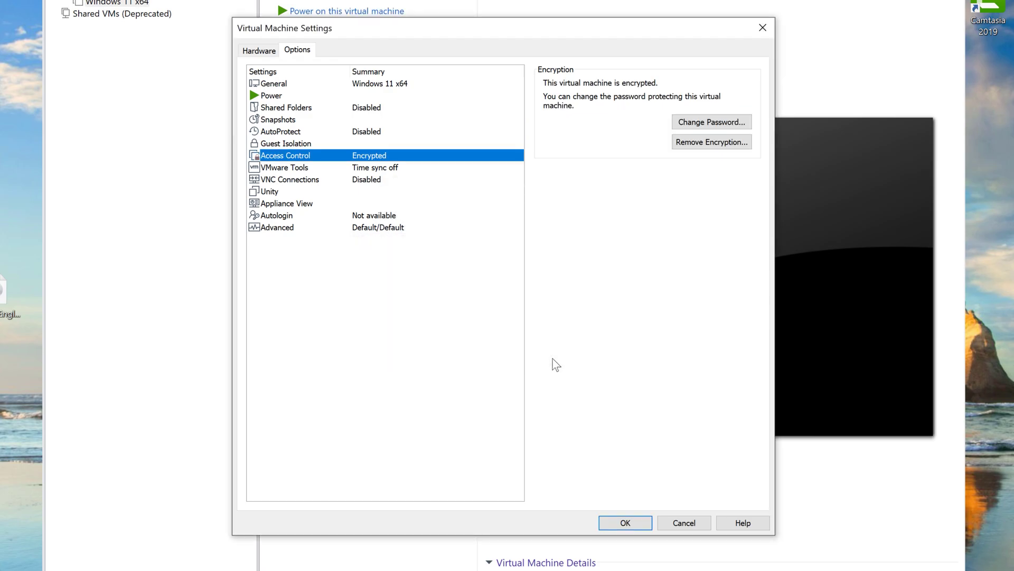
# Add a Trusted Platform Module to the VM hardware and save the settings.
pyautogui.click(262, 52)
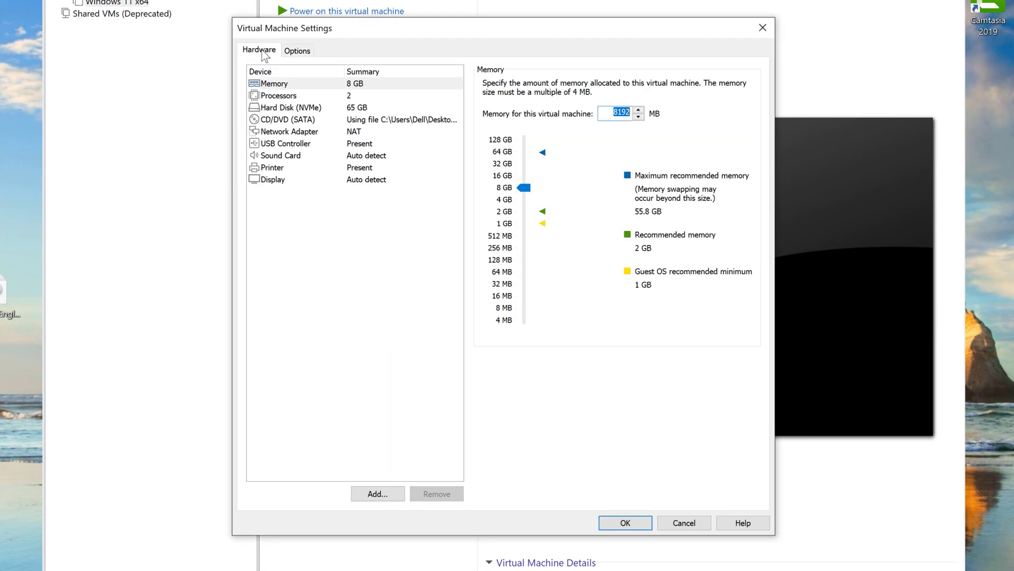
pyautogui.click(398, 486)
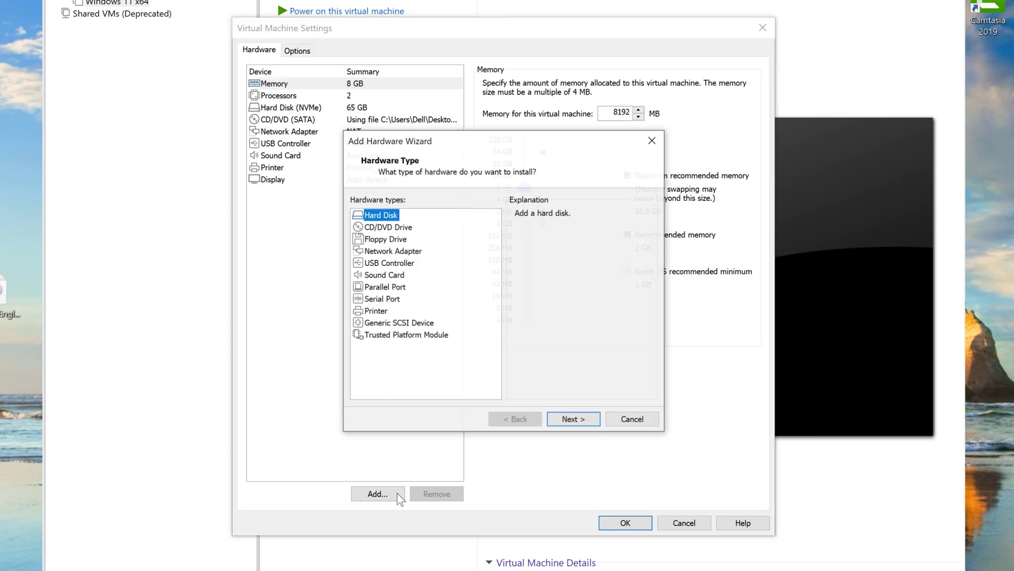
pyautogui.click(422, 339)
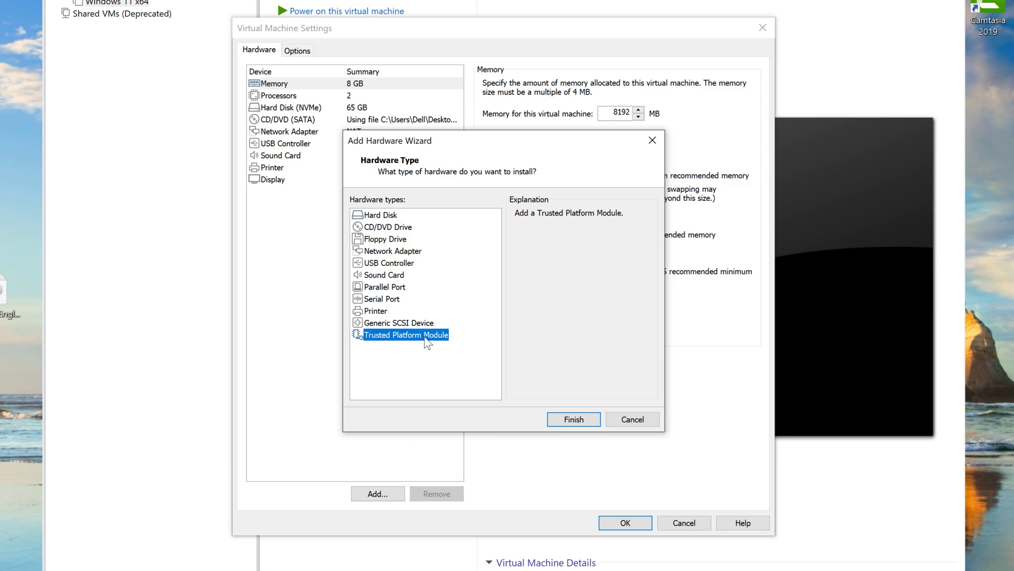
pyautogui.click(571, 420)
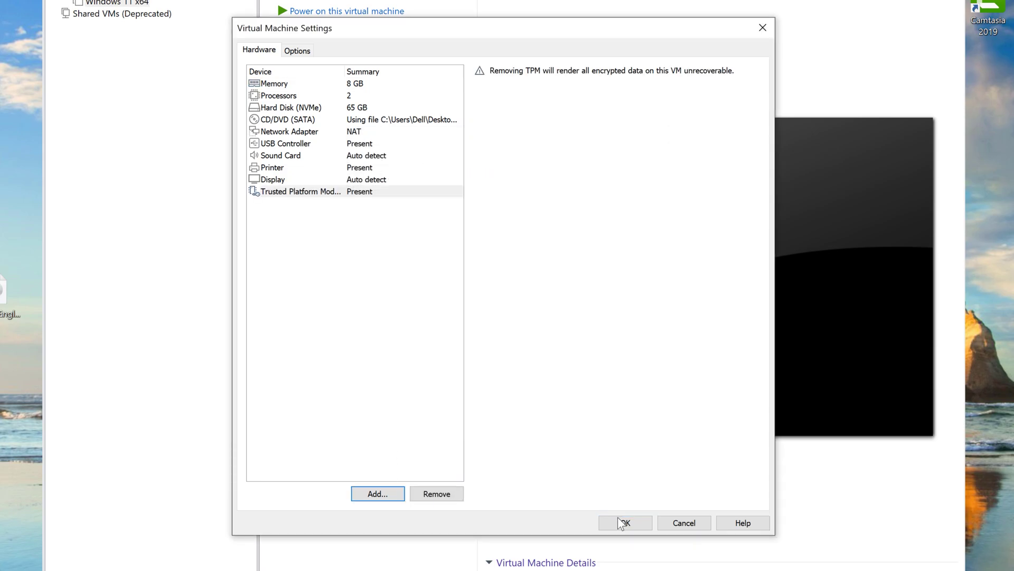
pyautogui.click(618, 520)
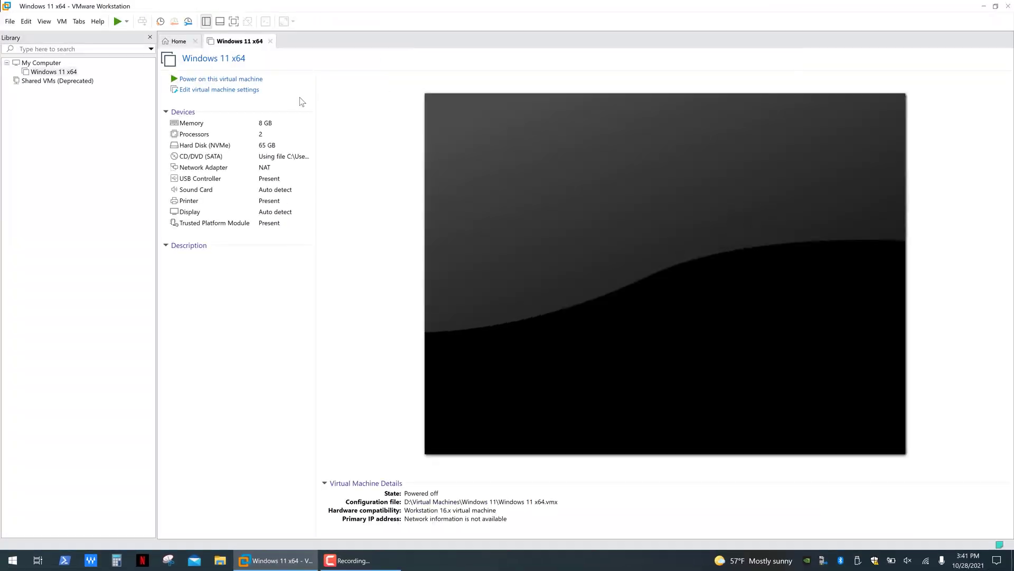
# Power on the VM and begin Windows Setup with the default language settings.
pyautogui.click(222, 80)
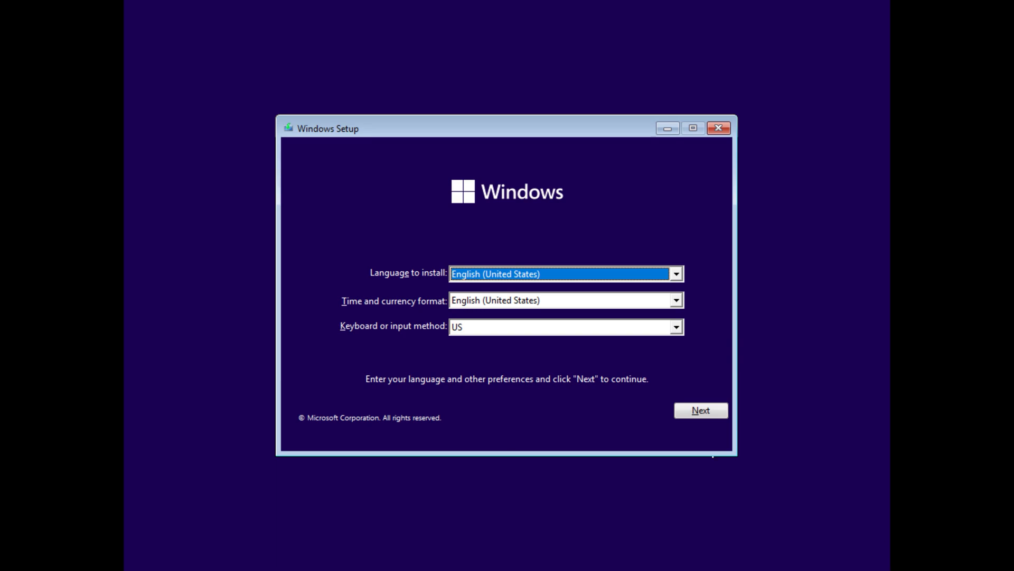
pyautogui.click(710, 416)
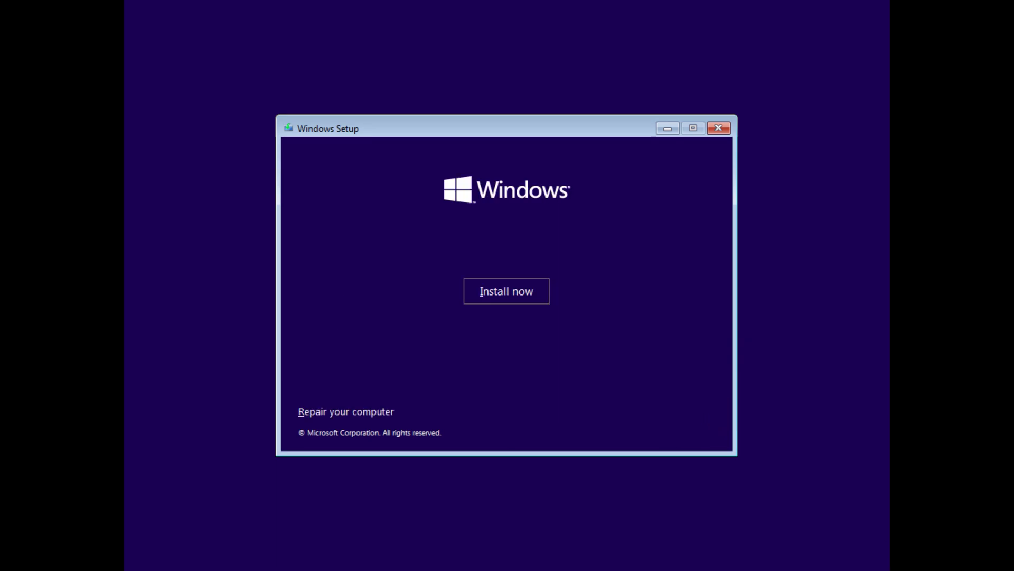
pyautogui.click(523, 297)
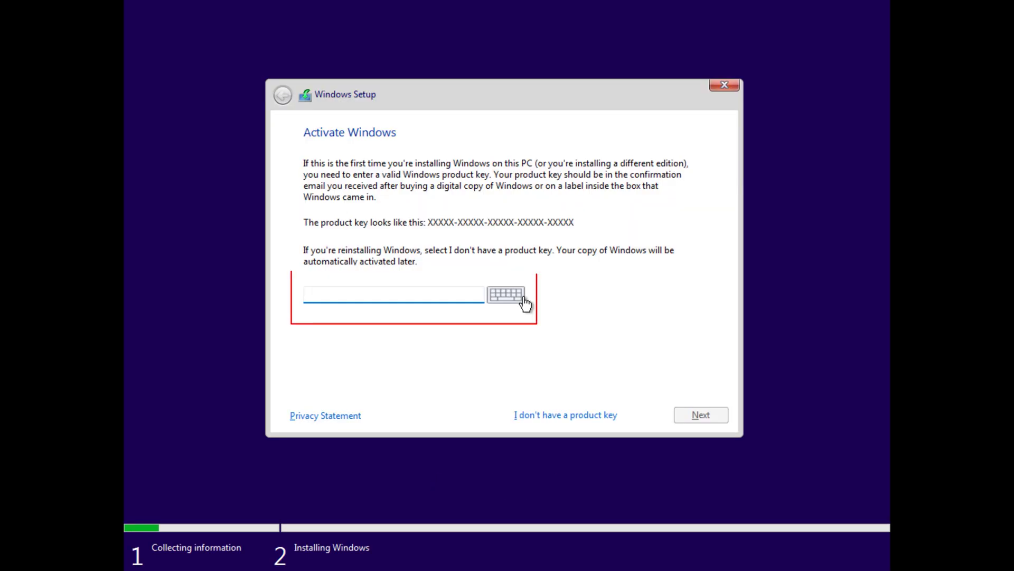
# Skip the product key, choose Windows 11 Pro, accept the license, and pick Custom install.
pyautogui.click(589, 417)
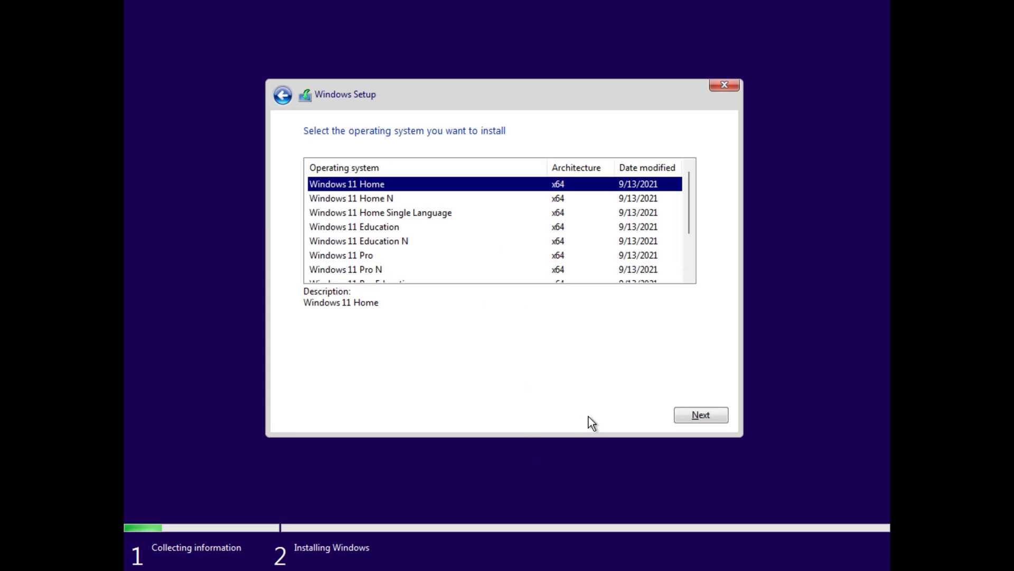
pyautogui.click(370, 255)
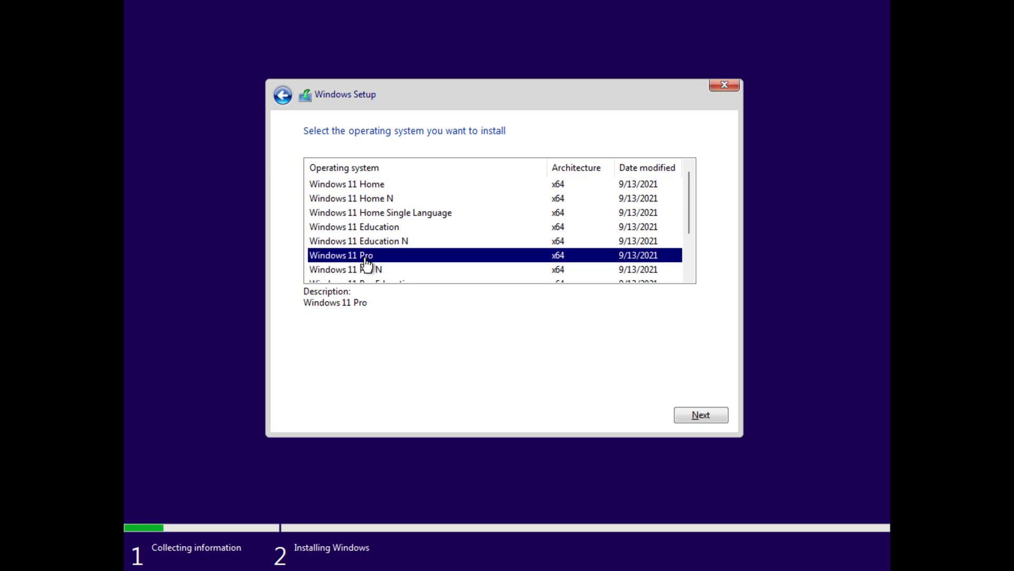
pyautogui.click(718, 414)
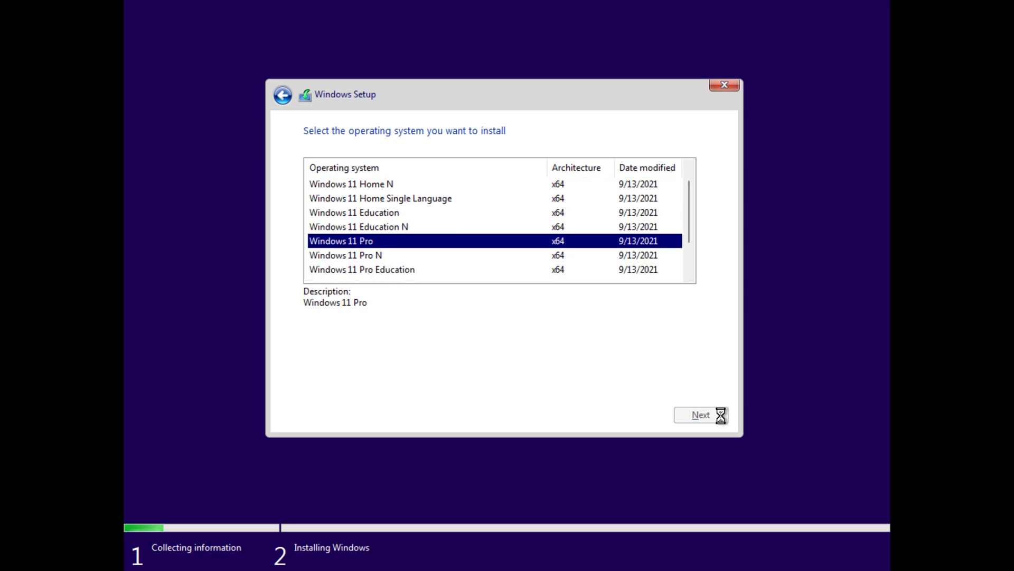
pyautogui.click(359, 387)
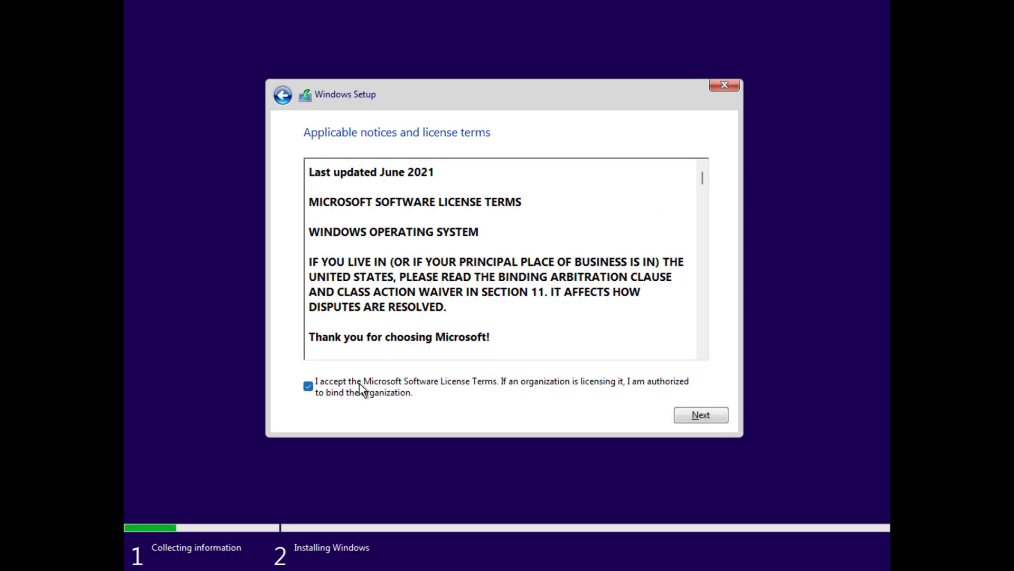
pyautogui.click(701, 415)
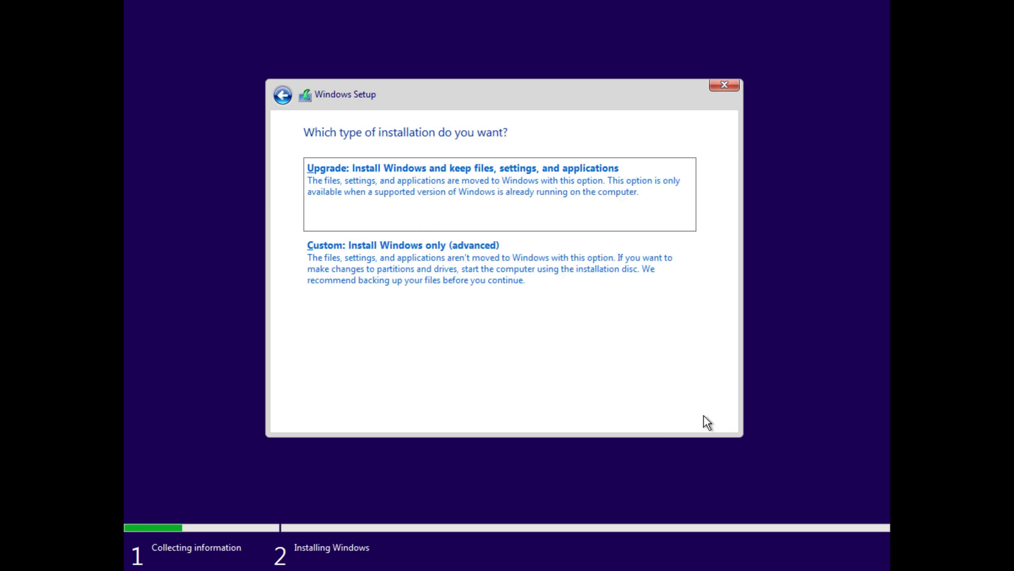
pyautogui.click(590, 275)
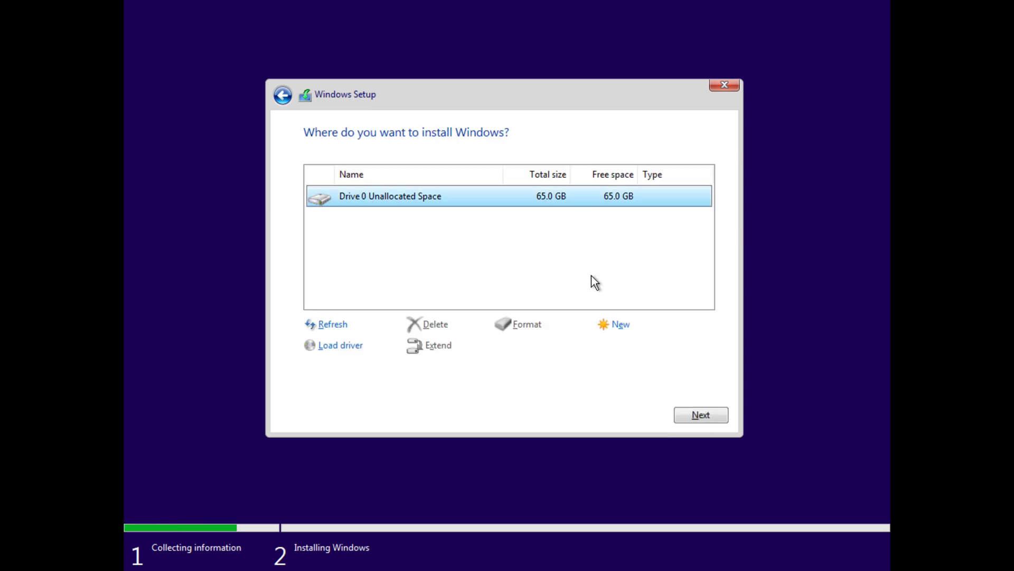
# Install Windows onto the unallocated 65 GB drive and set it up for personal use.
pyautogui.click(700, 417)
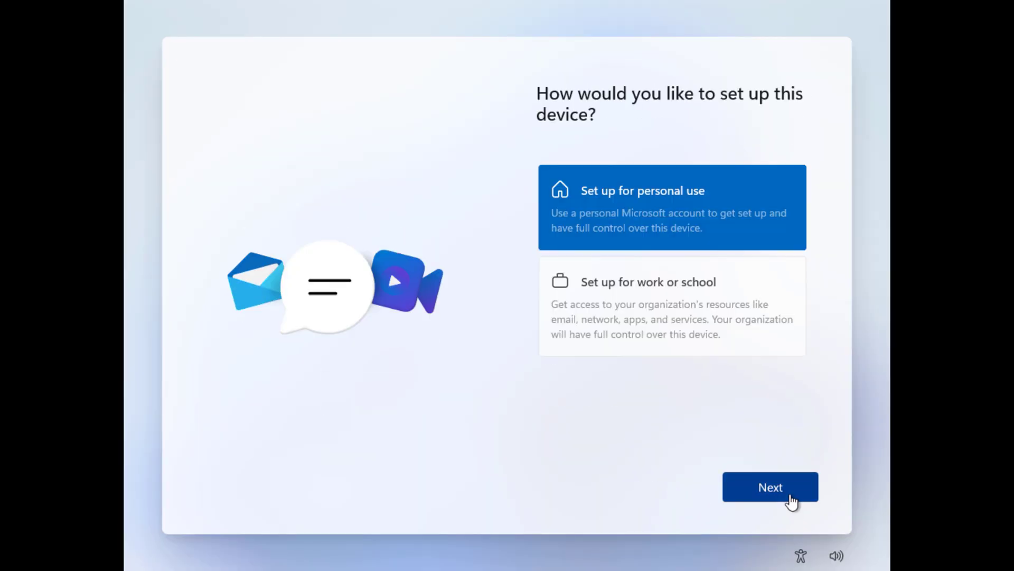
pyautogui.click(790, 494)
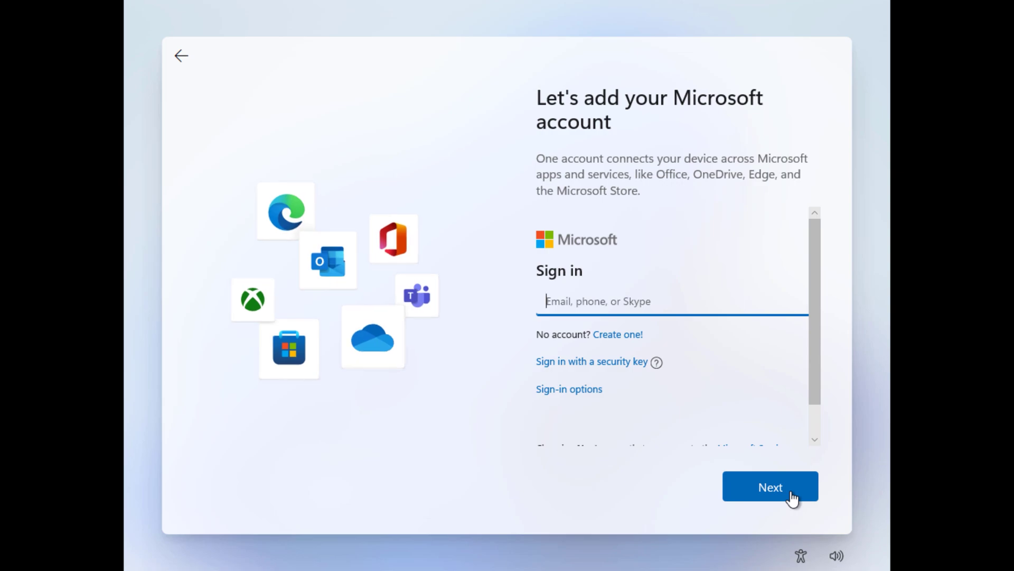
pyautogui.click(772, 498)
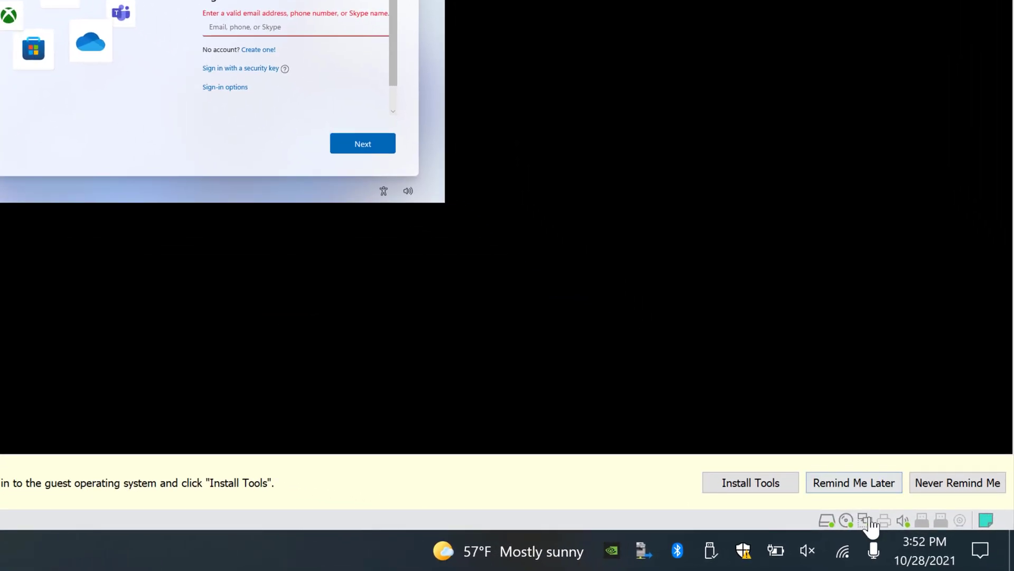
# Disconnect the VM network adapter and go back to enter a local account name.
pyautogui.click(872, 527)
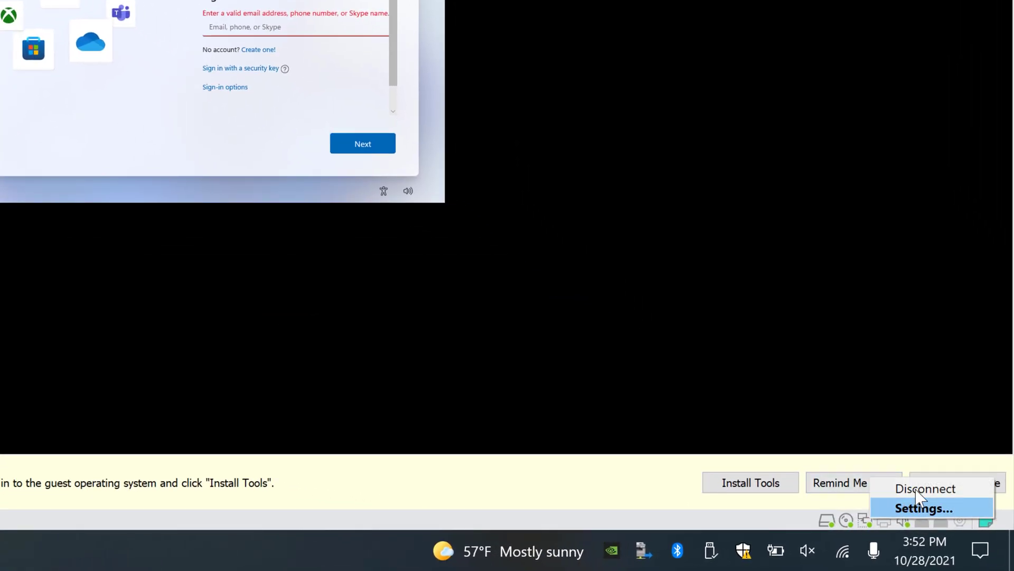
pyautogui.click(919, 489)
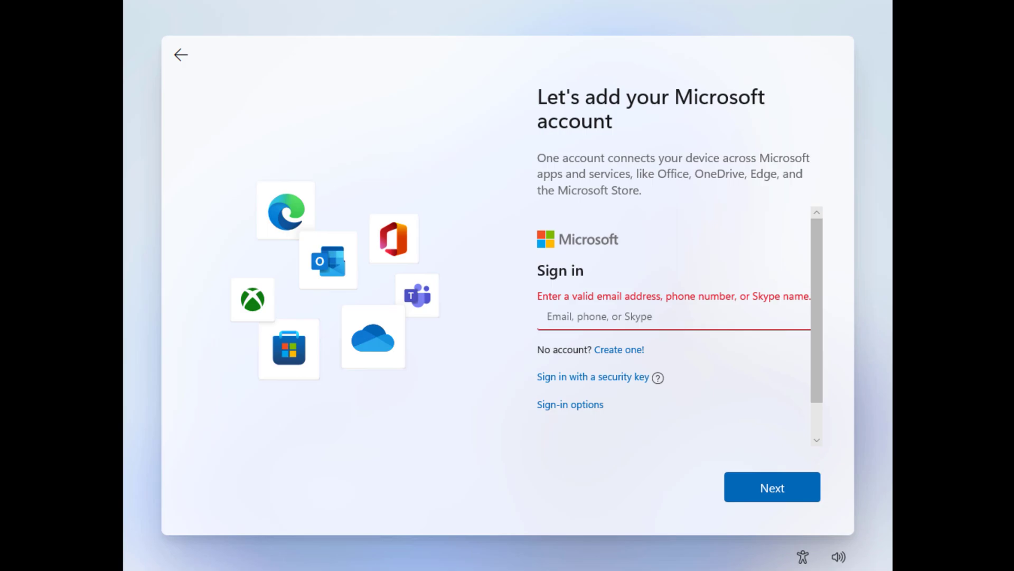
pyautogui.click(187, 53)
pyautogui.click(616, 204)
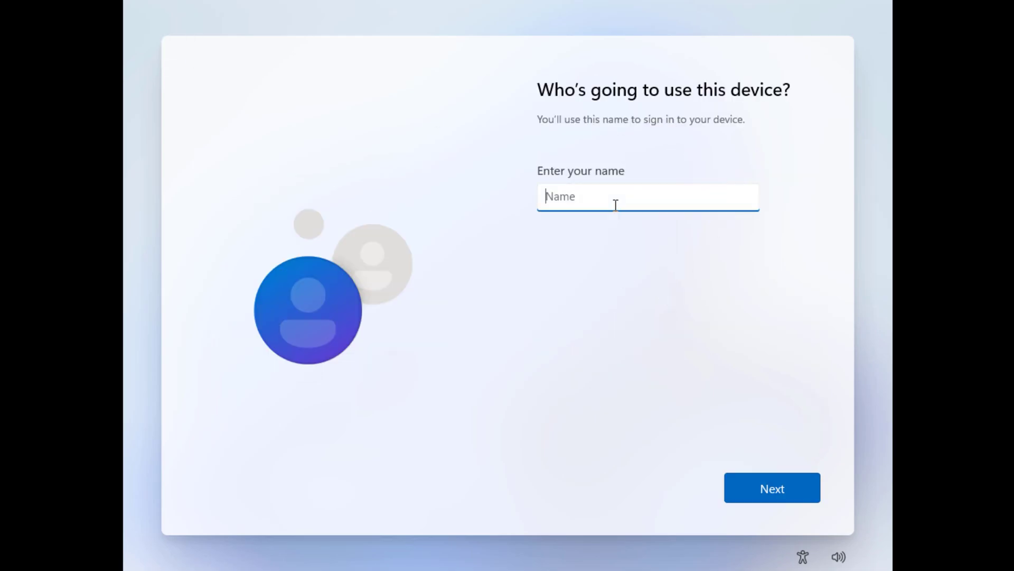
pyautogui.write('Admin')
# Turn off Location, Find my device, inking, tailored experiences and advertising ID; limit diagnostics to required only.
pyautogui.click(773, 489)
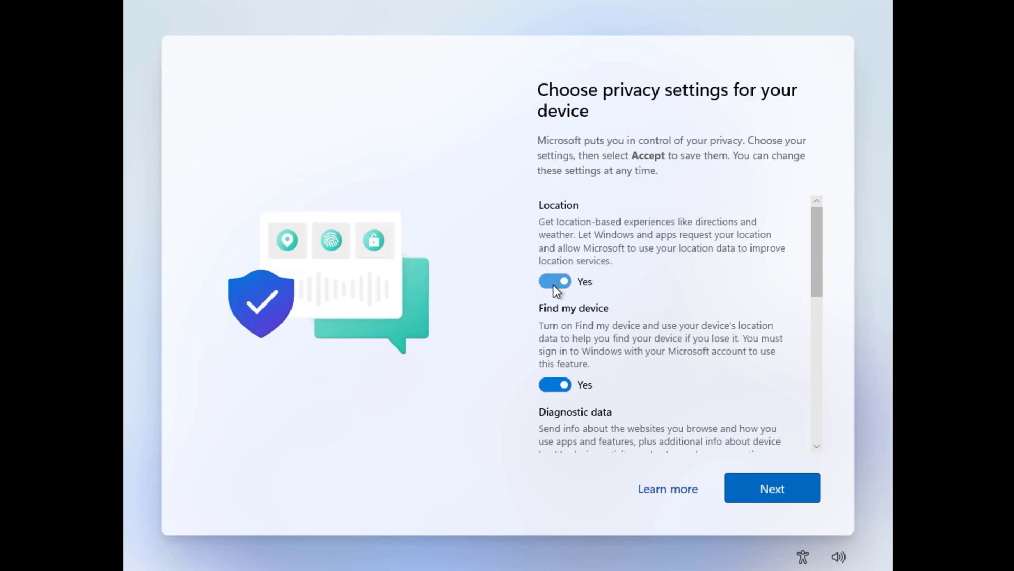
pyautogui.click(555, 287)
pyautogui.click(557, 374)
pyautogui.scroll(-2, 558, 375)
pyautogui.click(549, 385)
pyautogui.scroll(-2, 556, 372)
pyautogui.click(558, 324)
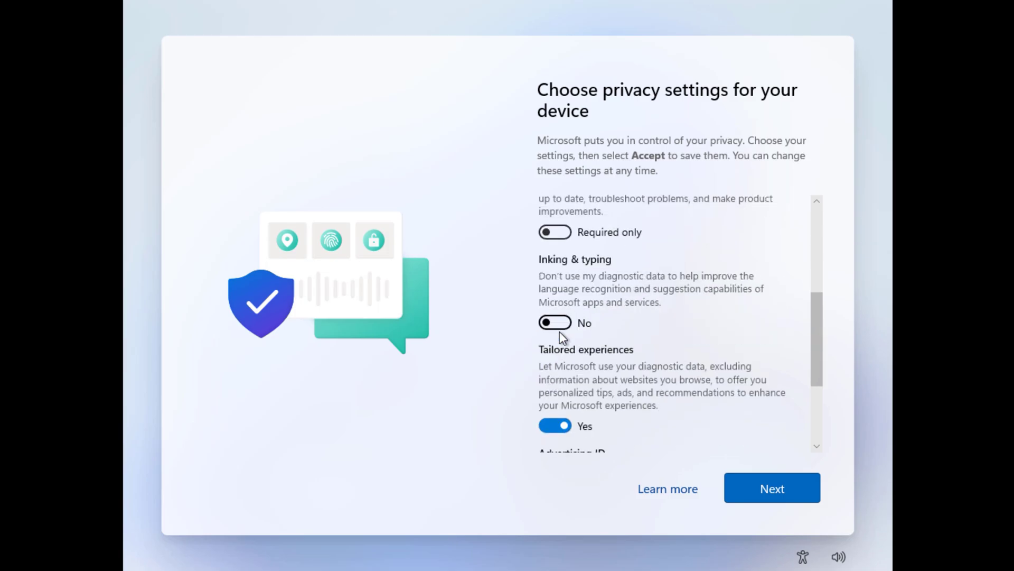
pyautogui.scroll(-1, 560, 331)
pyautogui.click(559, 346)
pyautogui.scroll(-1, 555, 370)
pyautogui.click(554, 370)
pyautogui.click(758, 479)
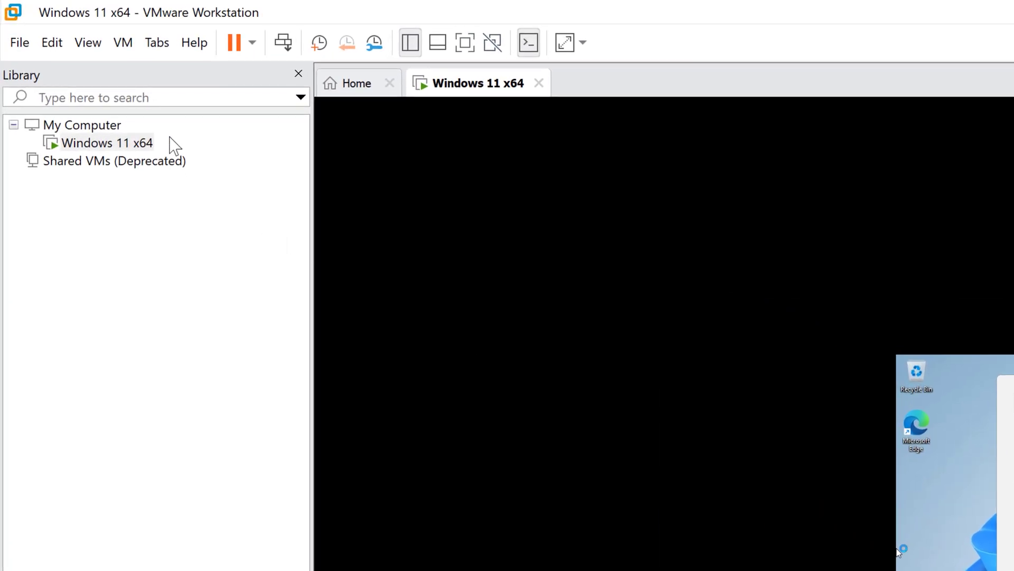
# Run setup64.exe in the guest from the VM > Install VMware Tools AutoPlay notice.
pyautogui.click(60, 22)
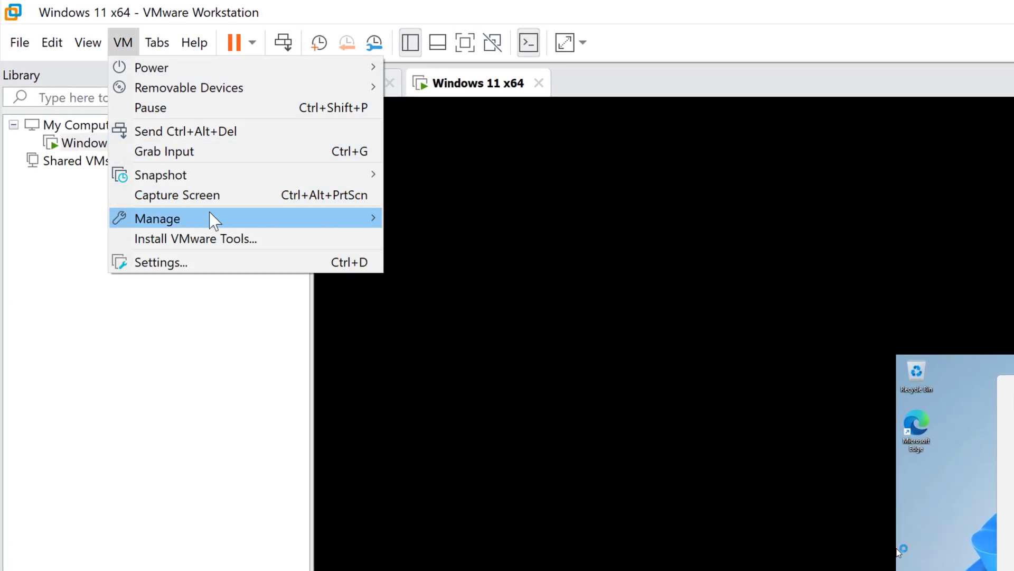
pyautogui.click(278, 239)
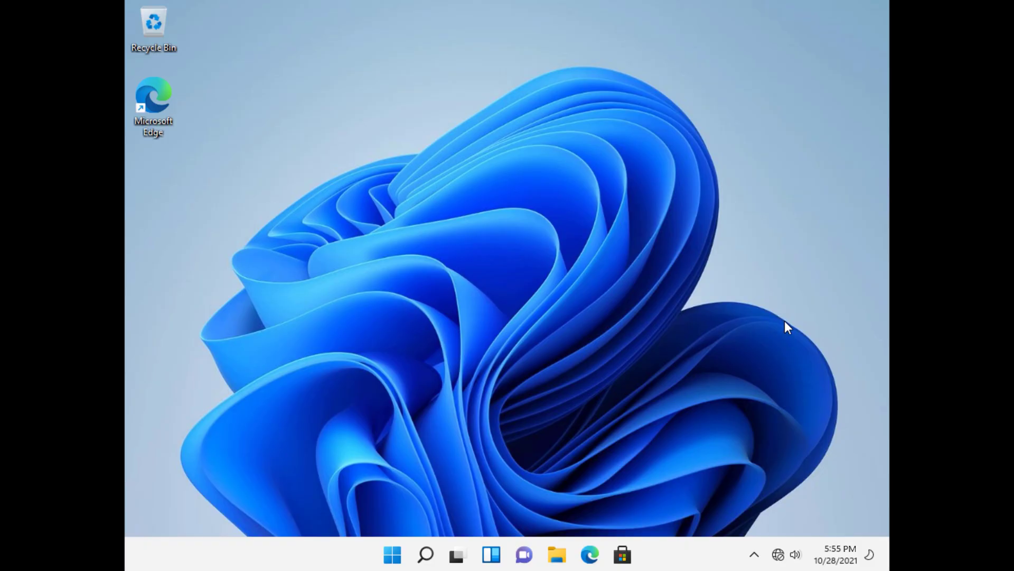
pyautogui.click(740, 498)
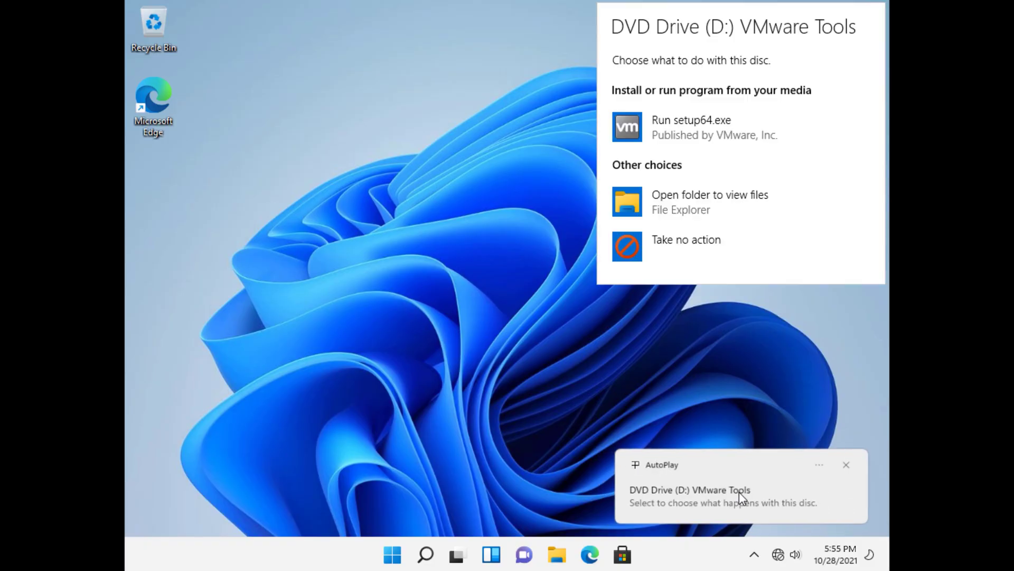
pyautogui.click(658, 111)
# Advance the VMware Tools installer, set the Display scale to 200%, and close Settings.
pyautogui.click(586, 394)
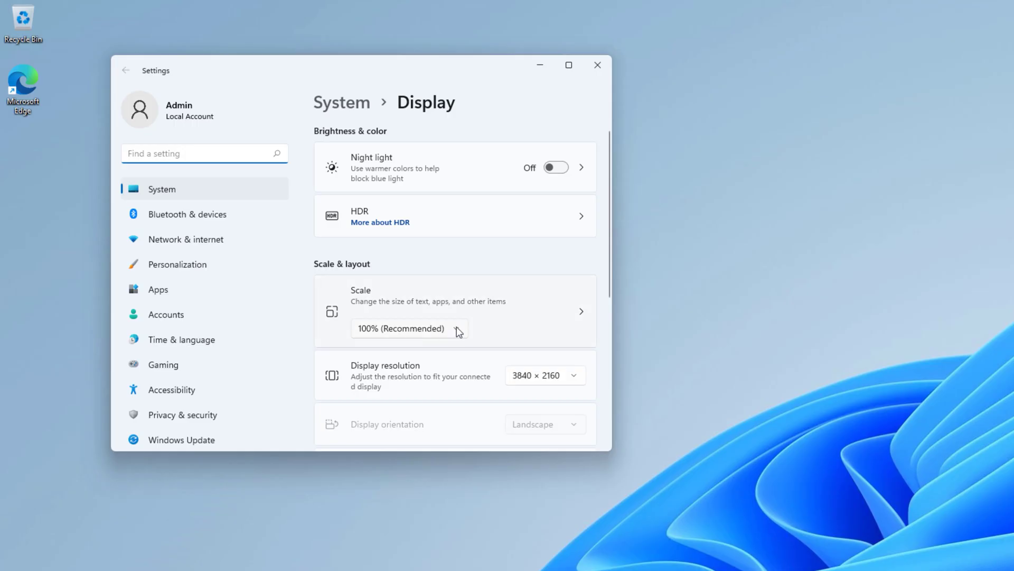
pyautogui.click(457, 330)
pyautogui.click(457, 330)
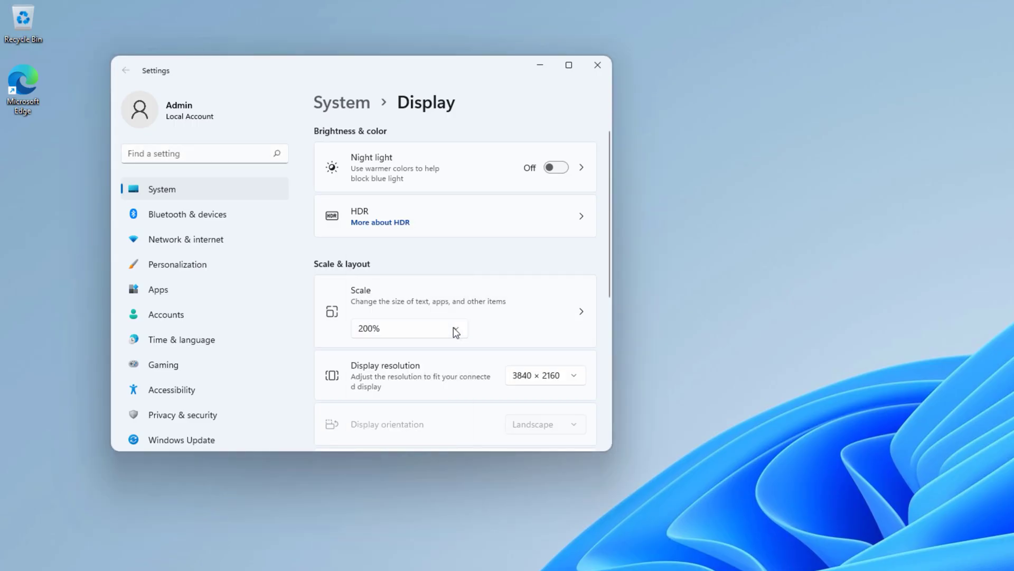
pyautogui.click(461, 35)
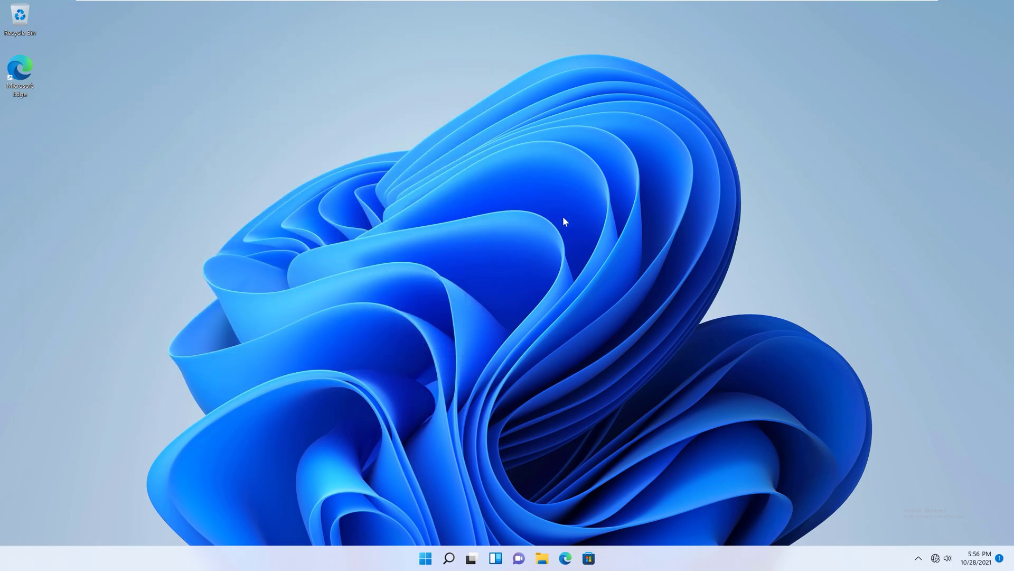
pyautogui.rightClick(887, 558)
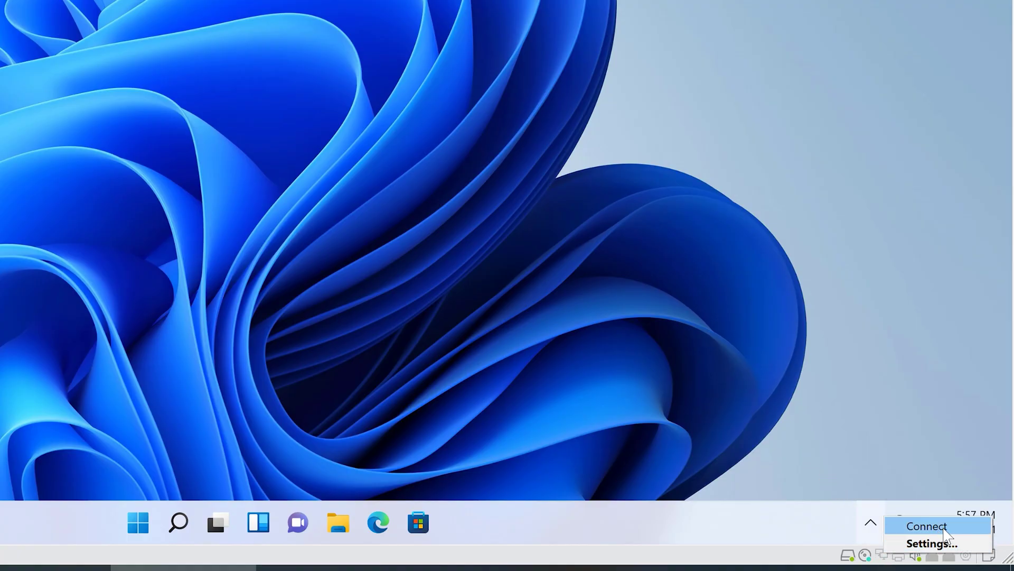